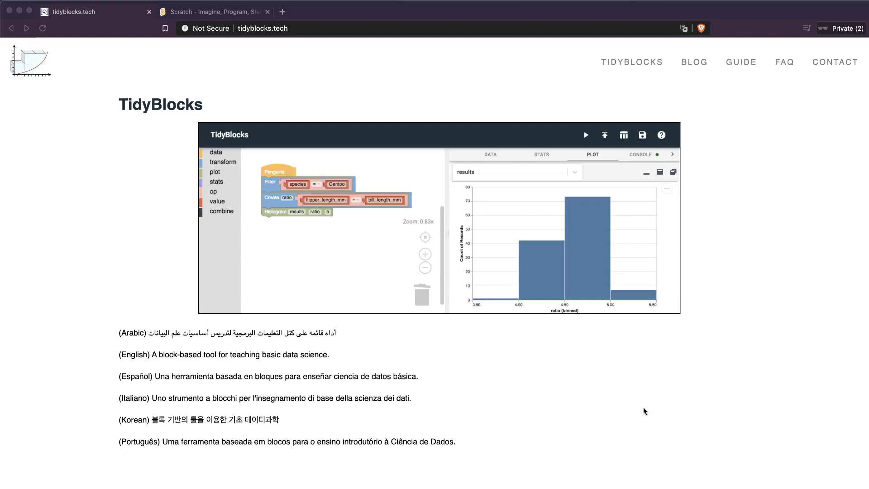
# Step: Switch to the Scratch website and look over the featured, remixed and loved projects on its home page
pyautogui.doubleClick(175, 105)
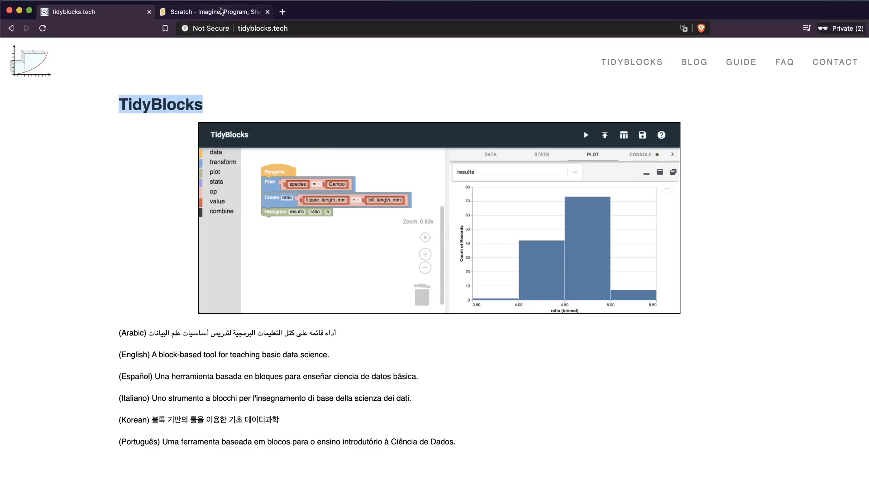
pyautogui.click(220, 11)
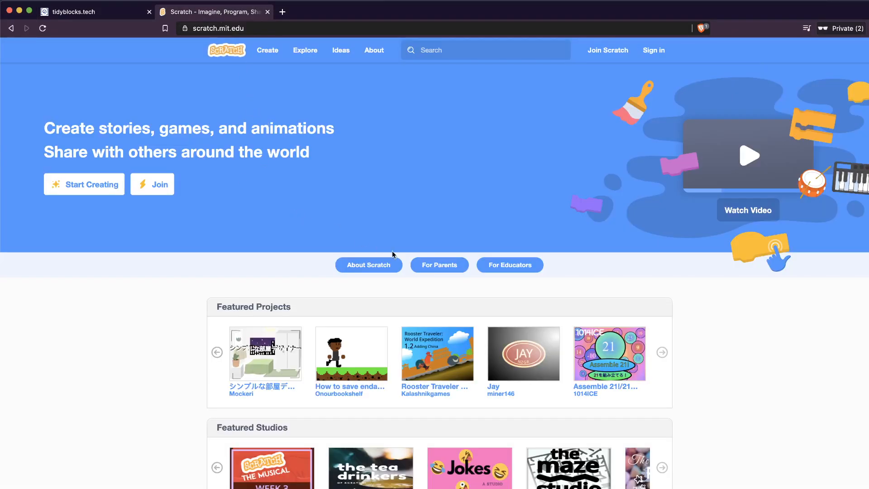
pyautogui.scroll(-4, 393, 253)
pyautogui.scroll(-10, 393, 254)
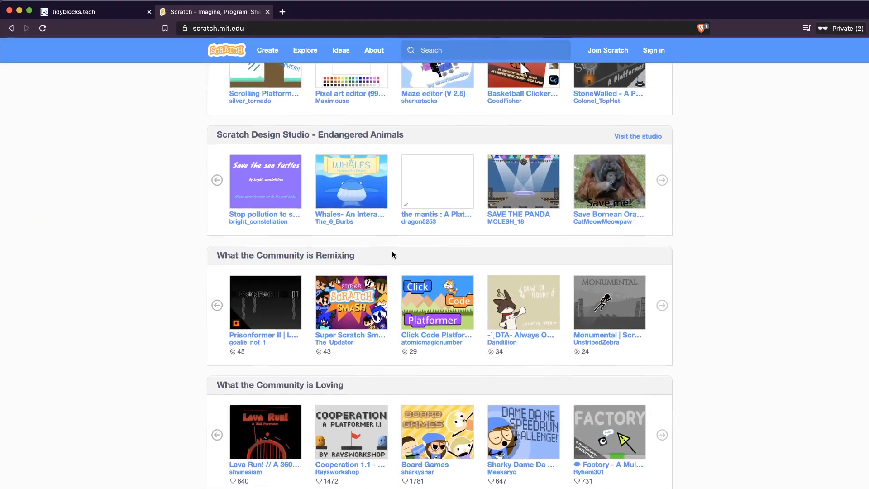
pyautogui.scroll(-2, 393, 254)
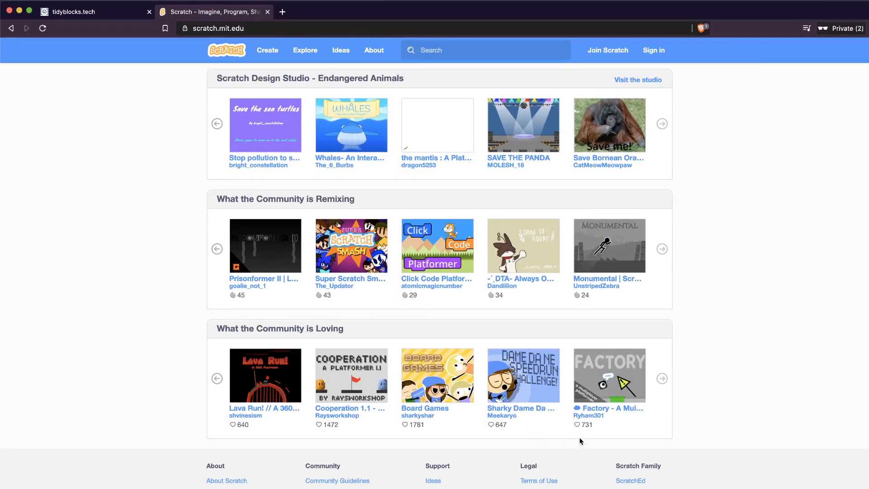
pyautogui.scroll(12, 580, 437)
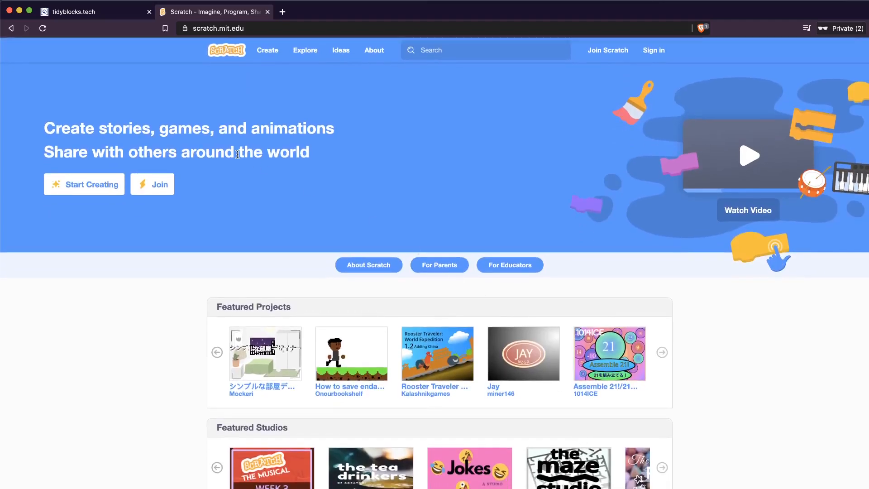
# Step: Return to the tidyblocks.tech site and open the English version of TidyBlocks
pyautogui.click(100, 11)
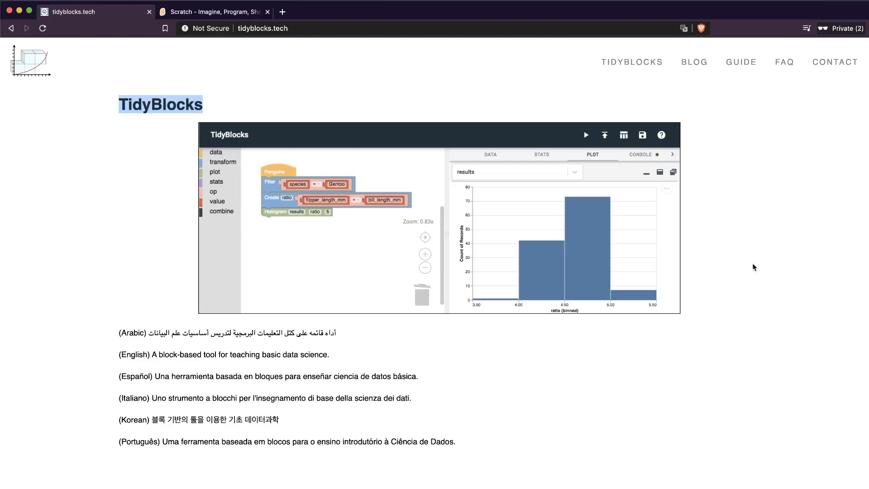
pyautogui.moveTo(643, 79)
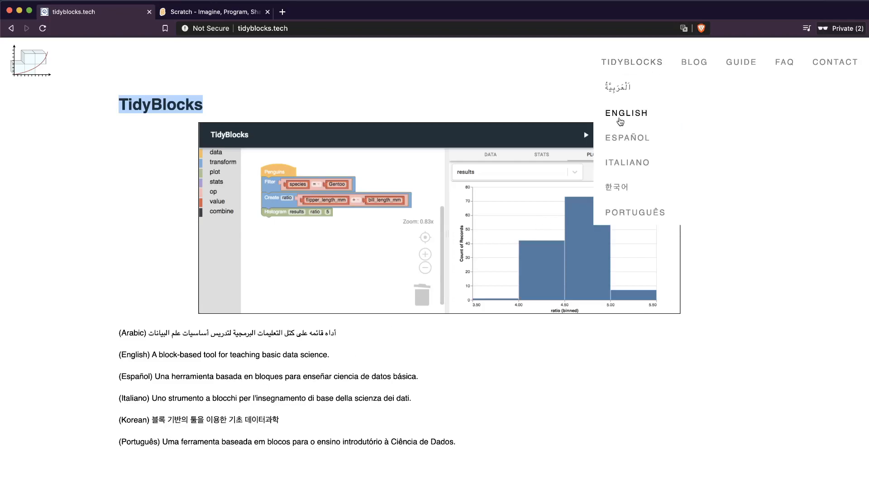
pyautogui.click(619, 118)
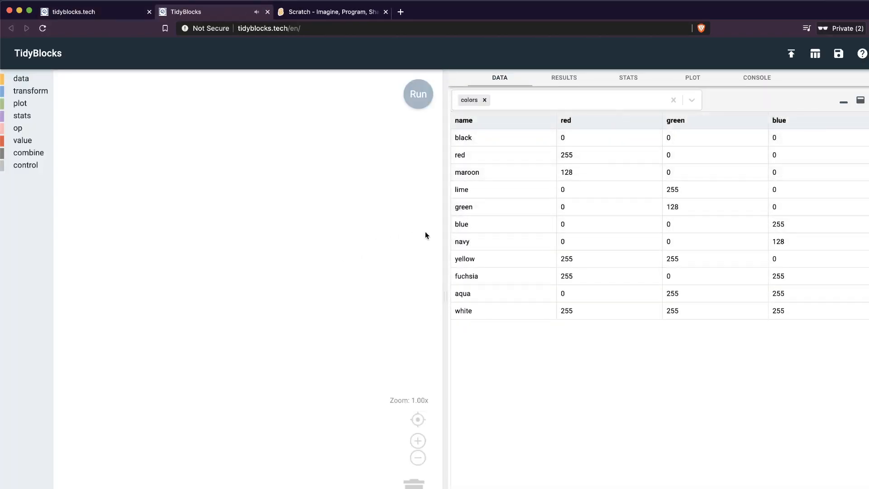
# Step: Examine the selectable example datasets, glance at the Scratch site again, and review the stats and op blocks in TidyBlocks
pyautogui.click(691, 100)
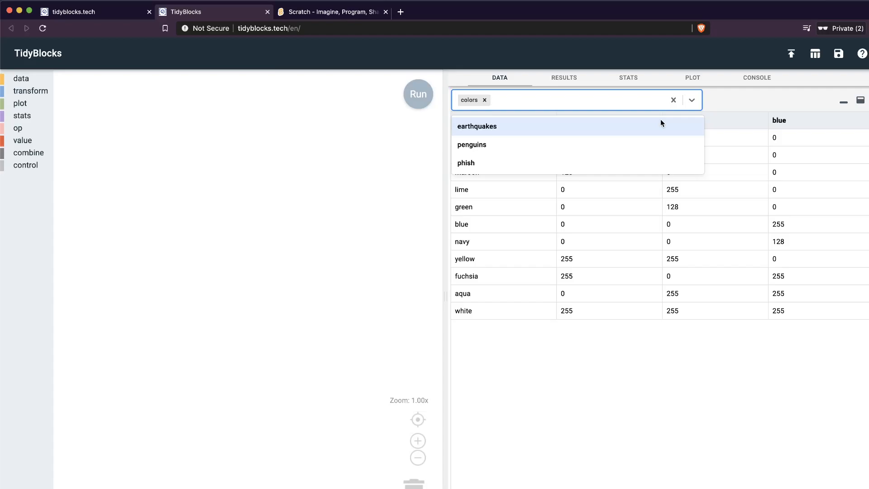
pyautogui.click(335, 13)
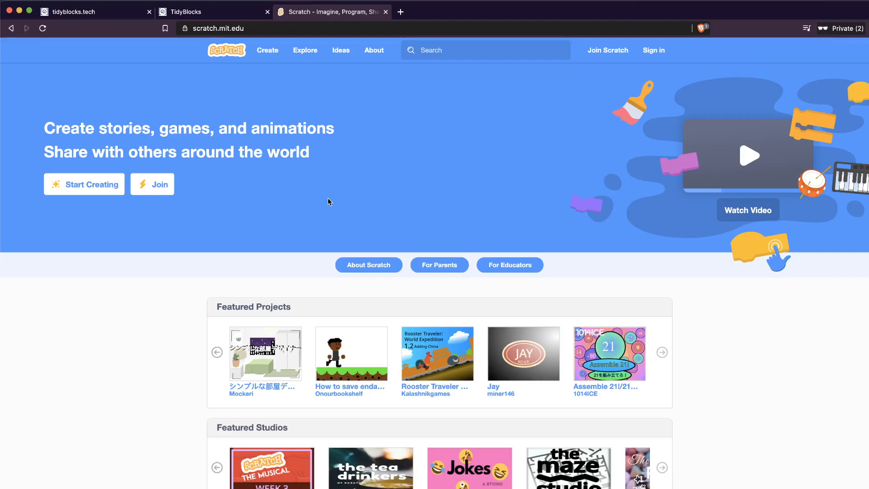
pyautogui.click(205, 11)
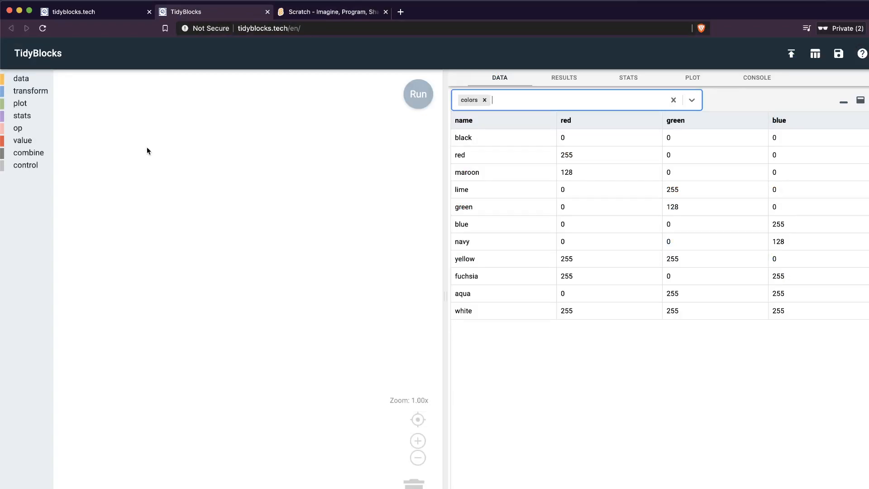
pyautogui.click(27, 116)
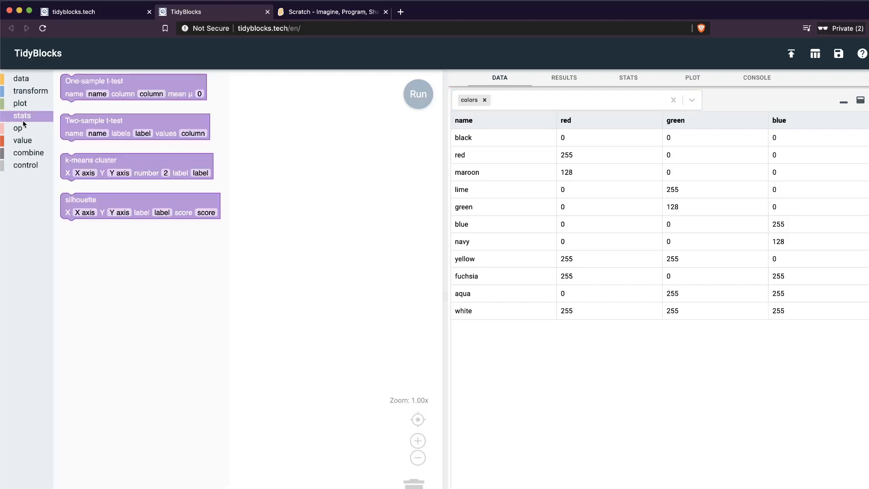
pyautogui.click(21, 129)
pyautogui.click(138, 194)
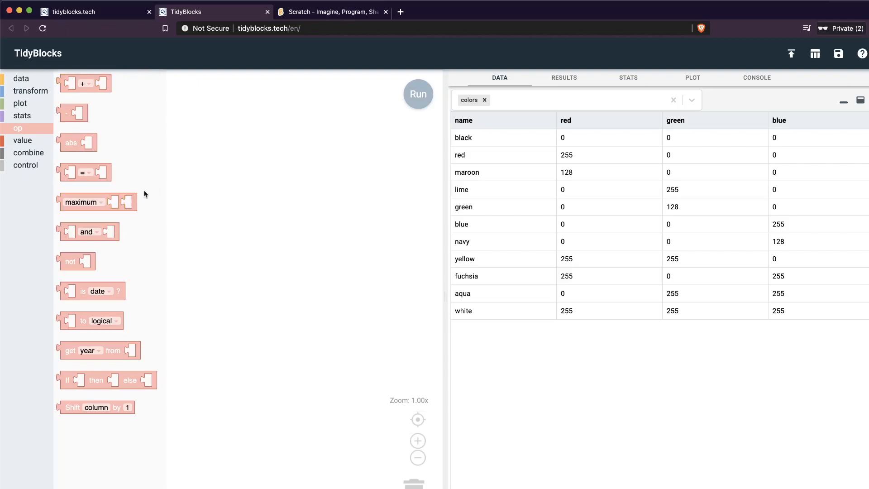
pyautogui.click(210, 172)
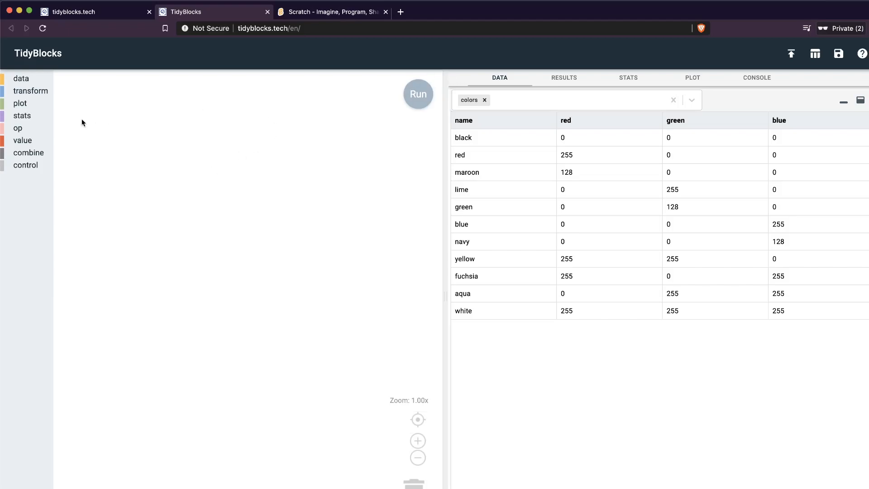
# Step: Place a Colors data block in the workspace, run it, and check the console log before returning to the data table
pyautogui.click(34, 81)
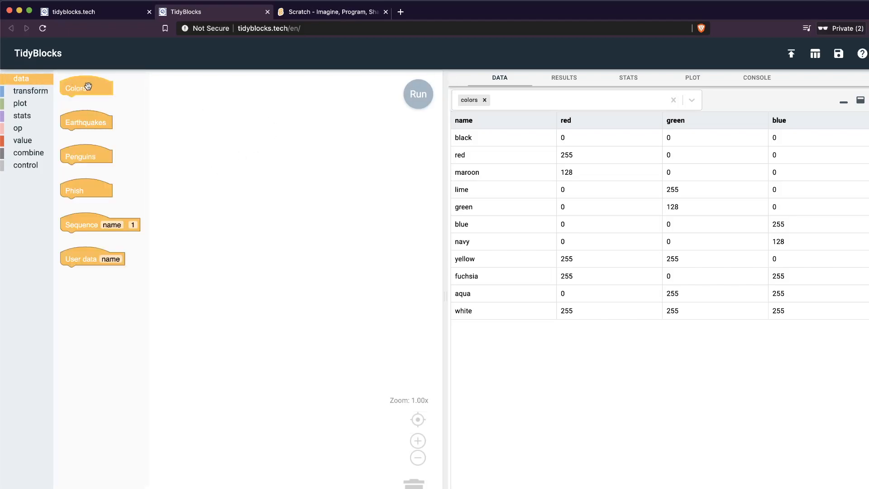
pyautogui.moveTo(88, 86); pyautogui.dragTo(181, 122)
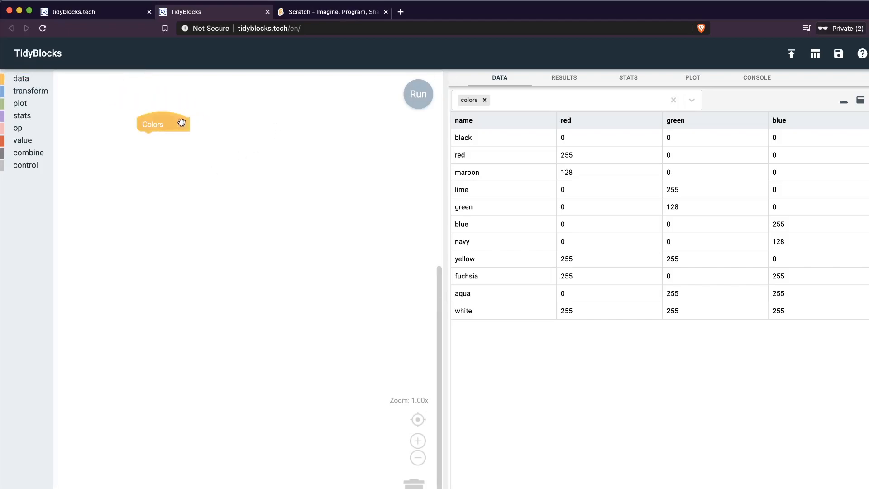
pyautogui.click(417, 94)
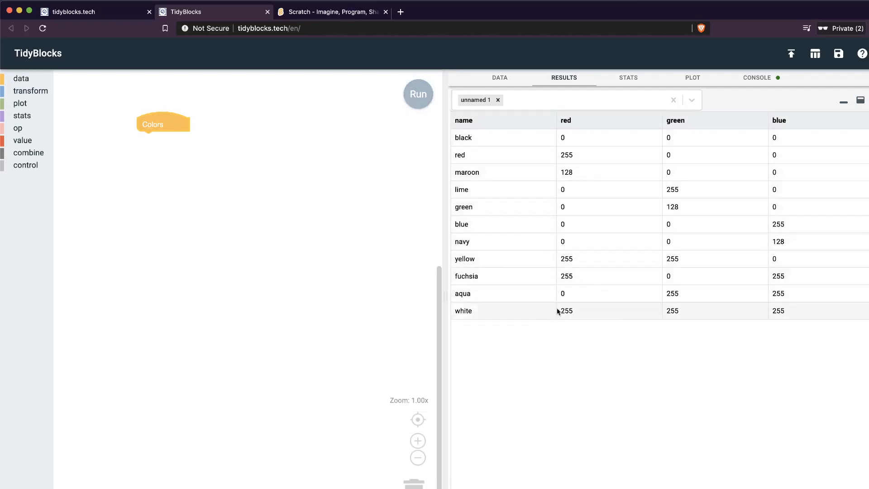
pyautogui.click(760, 83)
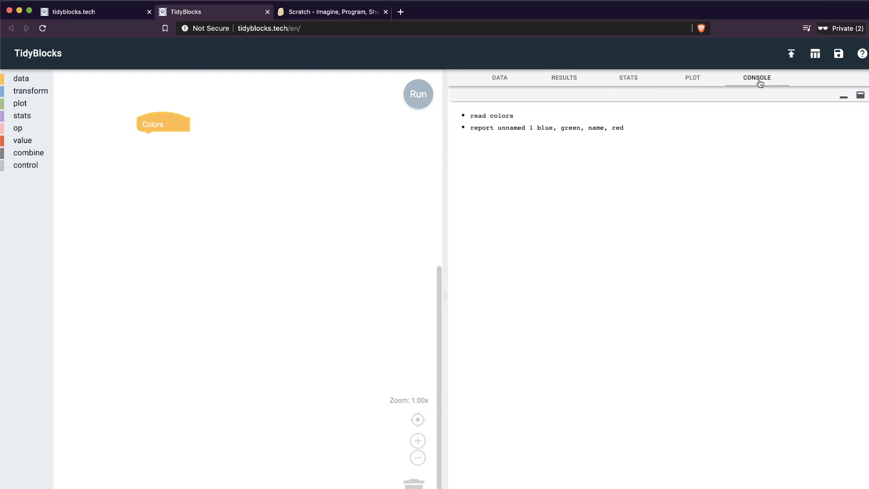
pyautogui.click(510, 79)
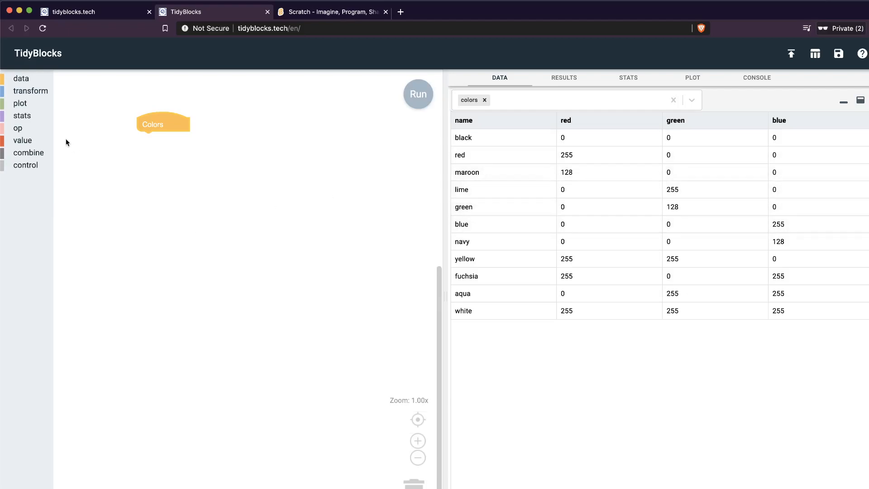
# Step: Attach a Filter transform block directly beneath the Colors block
pyautogui.click(32, 91)
pyautogui.moveTo(76, 170); pyautogui.dragTo(154, 143)
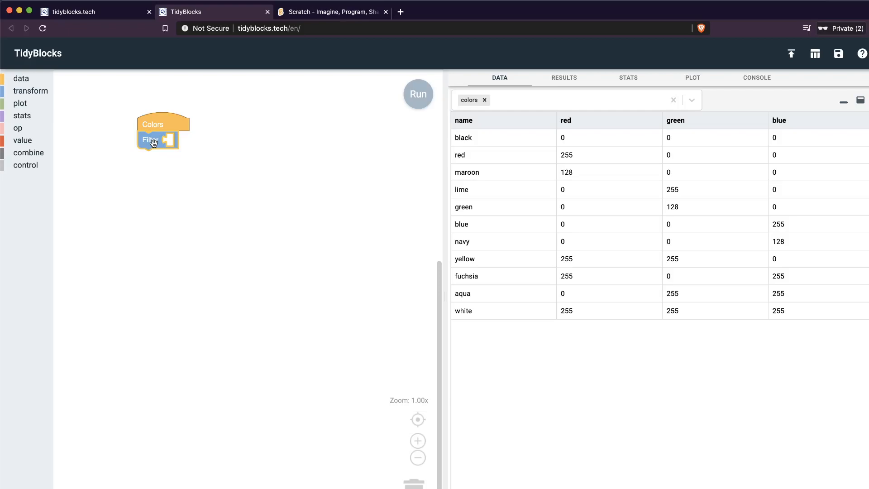
pyautogui.click(206, 179)
pyautogui.click(417, 441)
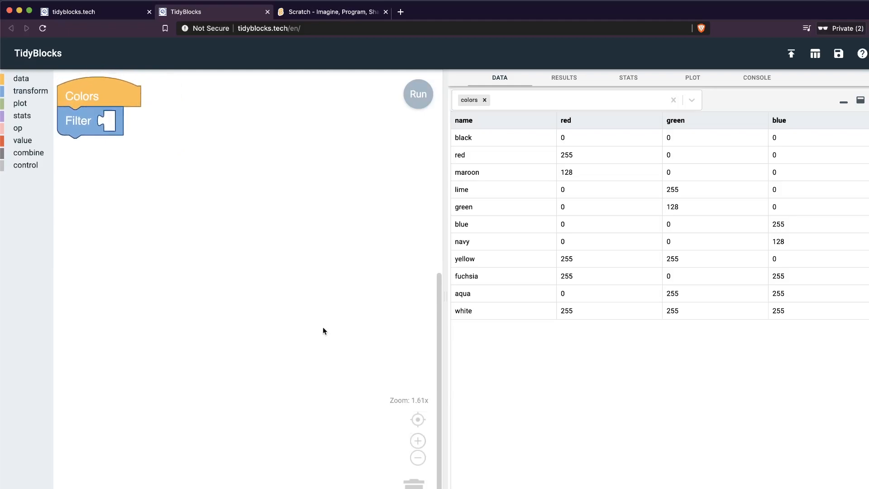
pyautogui.moveTo(205, 258); pyautogui.dragTo(273, 285)
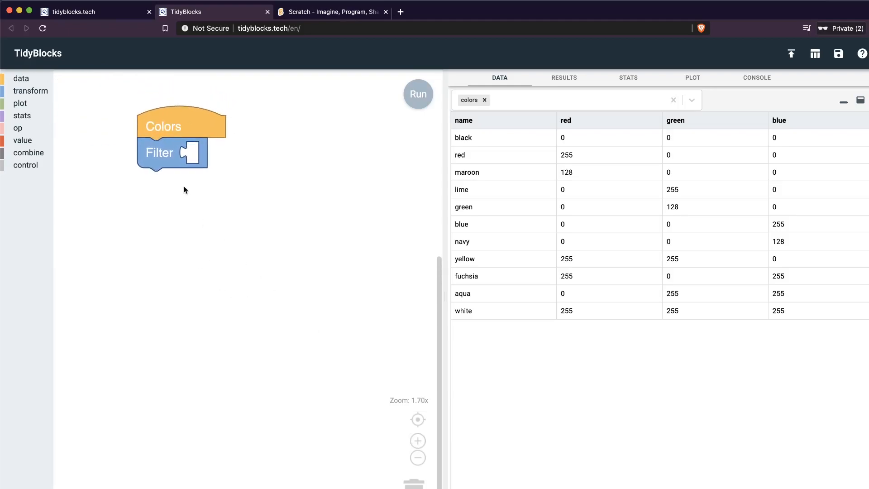
pyautogui.moveTo(198, 190); pyautogui.dragTo(187, 190)
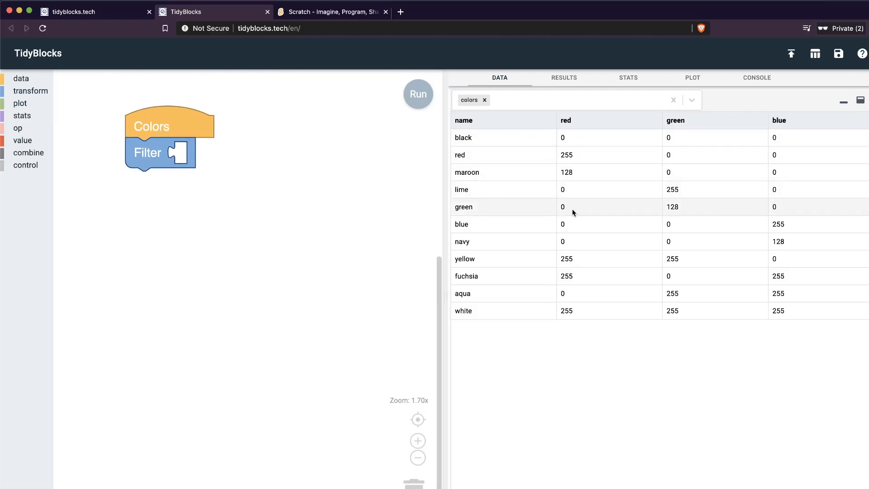
pyautogui.click(38, 99)
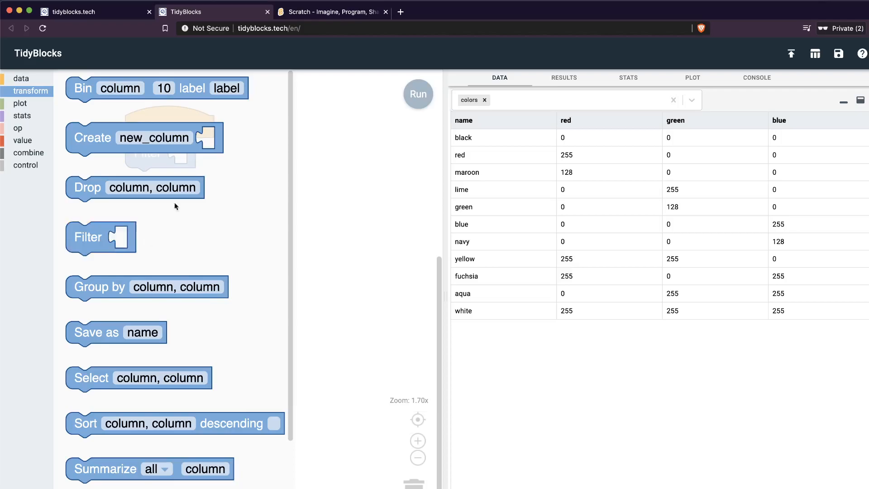
pyautogui.click(329, 228)
# Step: Add an equality comparison block to the workspace and fill its first slot with a column block named red
pyautogui.click(23, 140)
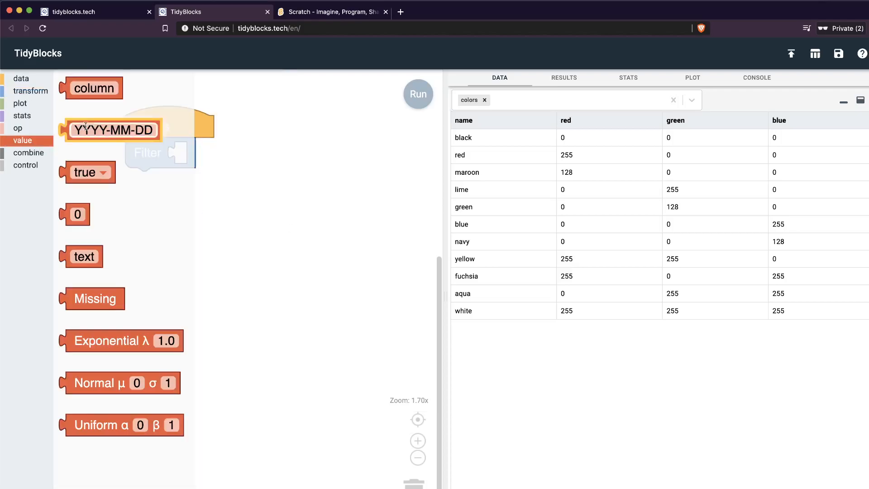
pyautogui.moveTo(116, 88); pyautogui.dragTo(118, 87)
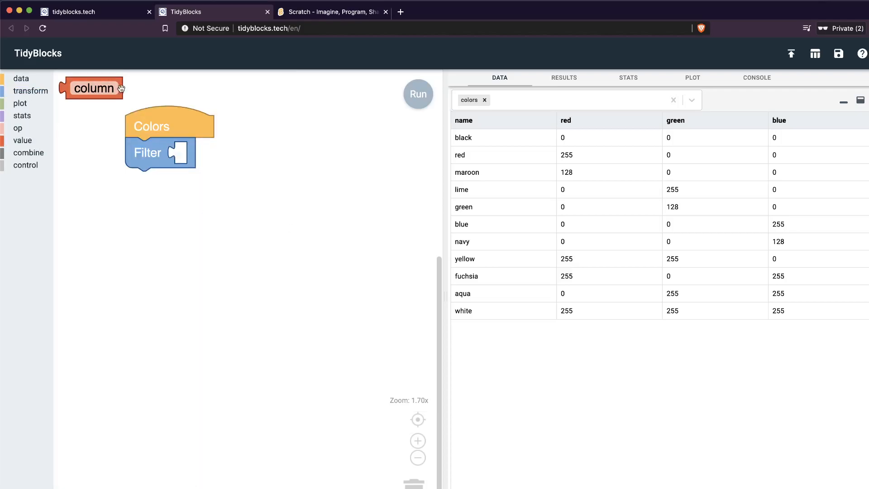
pyautogui.click(22, 129)
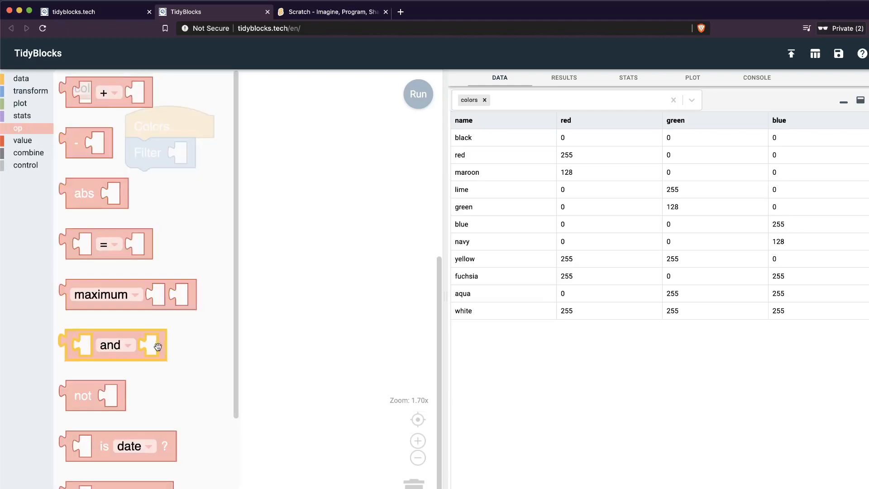
pyautogui.moveTo(135, 234); pyautogui.dragTo(251, 208)
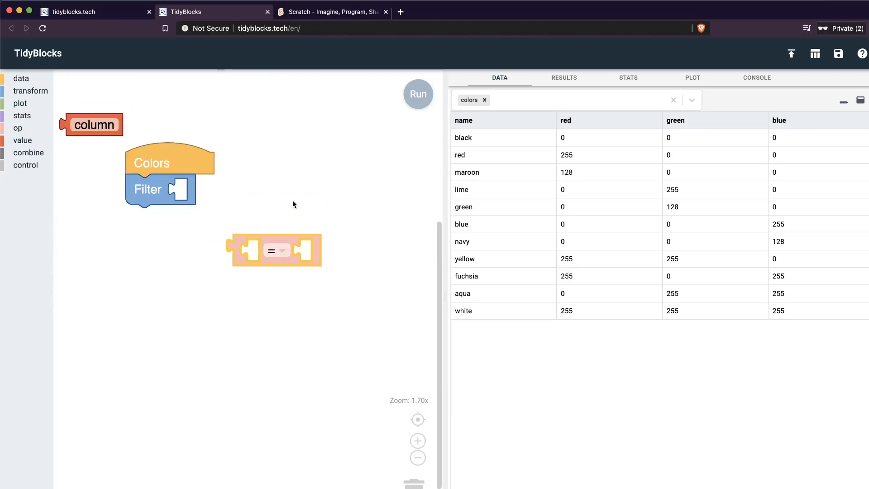
pyautogui.moveTo(119, 130); pyautogui.dragTo(278, 249)
pyautogui.click(282, 248)
pyautogui.write('red')
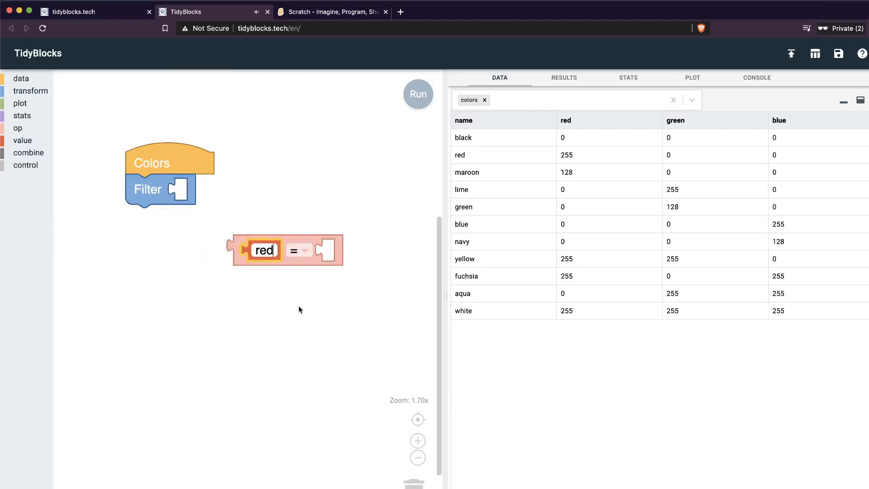
pyautogui.press('Return')
# Step: Set the operator of the comparison block holding the red column to greater than (>)
pyautogui.click(306, 254)
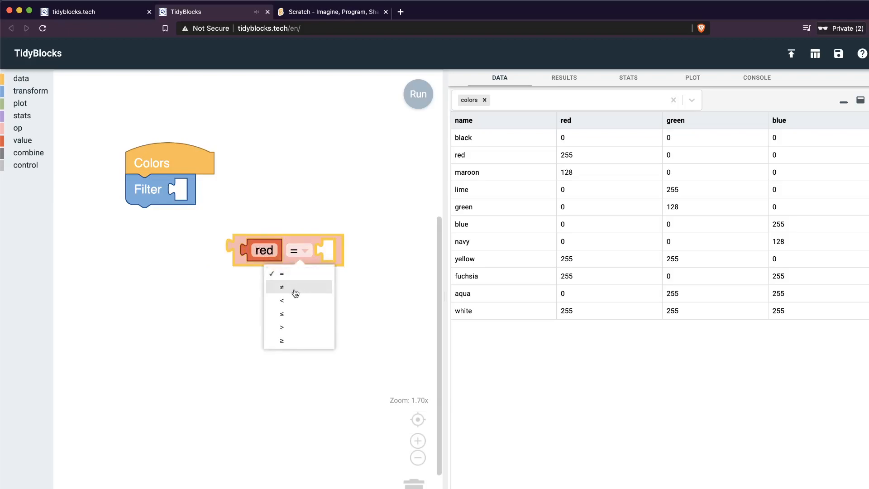
pyautogui.click(281, 330)
pyautogui.click(327, 257)
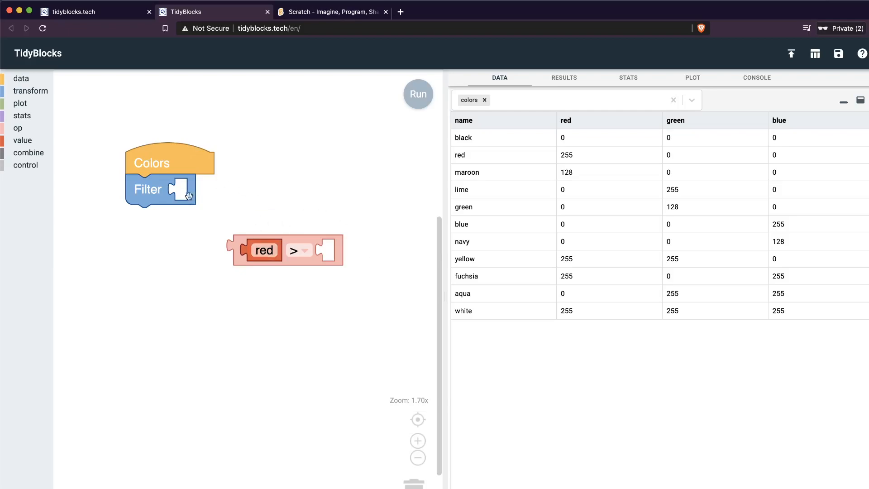
# Step: Detach the Filter block and snap it back under Colors, and move the red > comparison just below it
pyautogui.moveTo(189, 198); pyautogui.dragTo(189, 232)
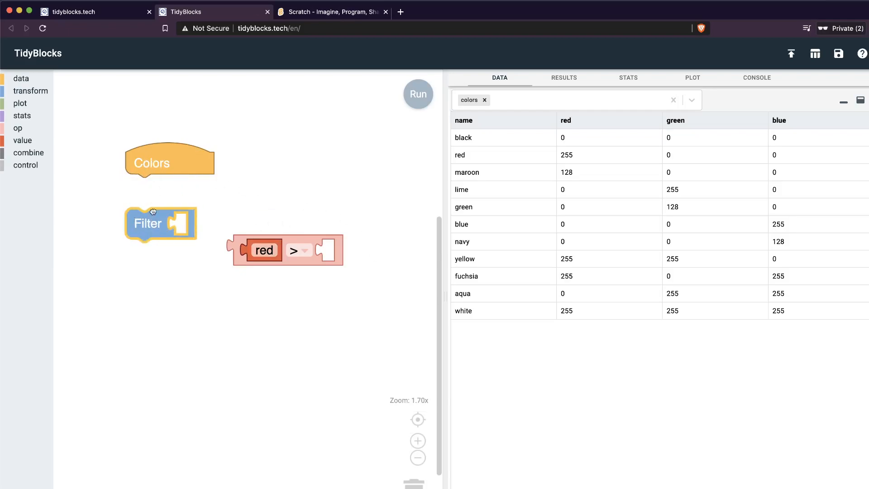
pyautogui.moveTo(153, 217); pyautogui.dragTo(153, 191)
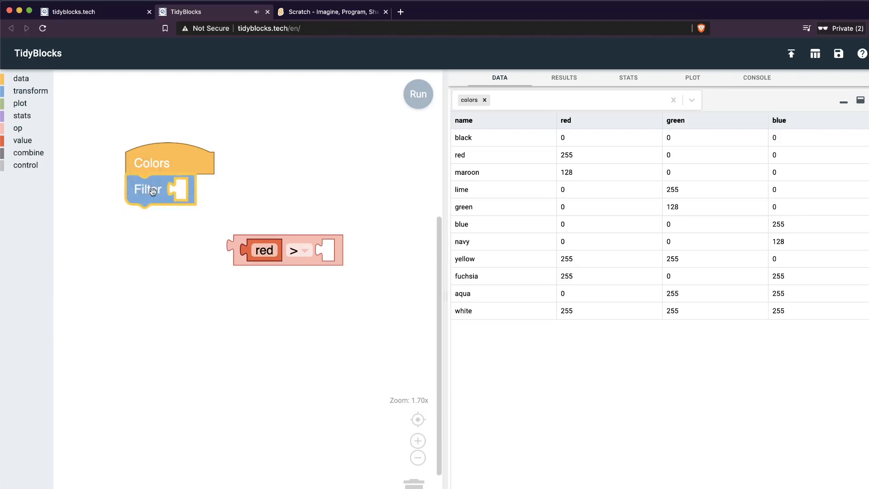
pyautogui.moveTo(298, 239); pyautogui.dragTo(182, 214)
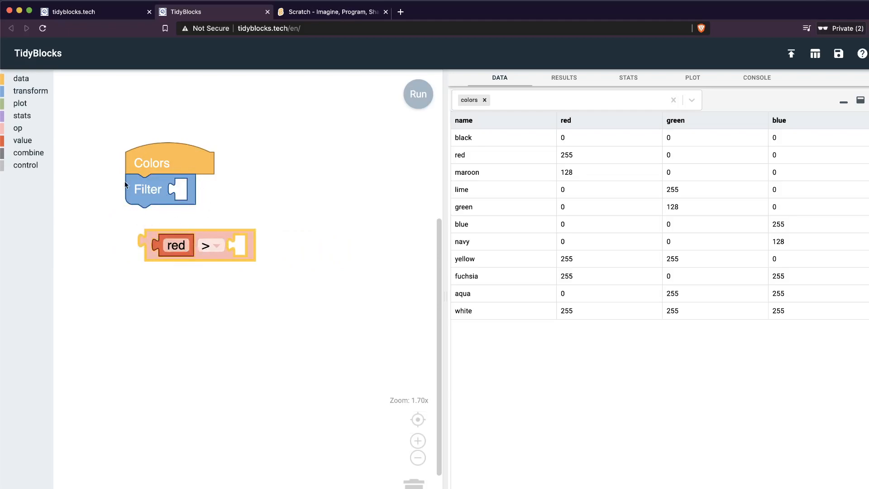
# Step: Complete the red > comparison with the number 0, place it in the Filter block's condition slot, and run the pipeline
pyautogui.click(22, 141)
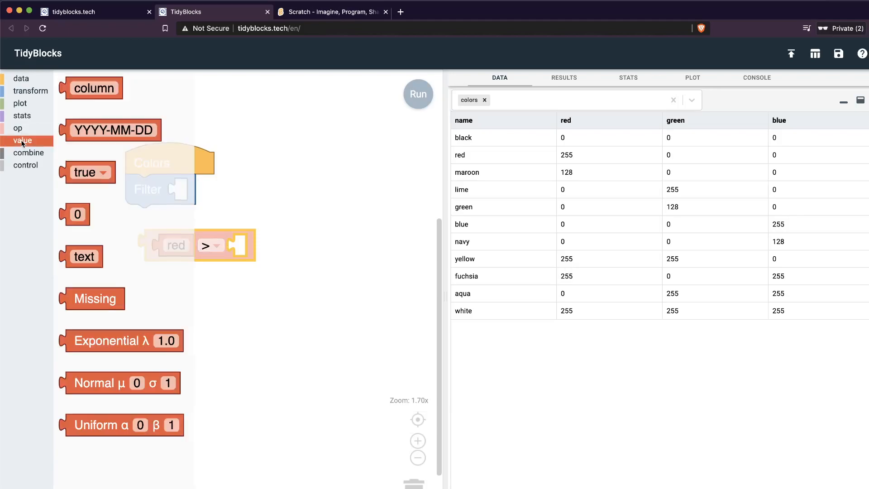
pyautogui.moveTo(83, 215); pyautogui.dragTo(278, 178)
pyautogui.click(268, 215)
pyautogui.click(417, 93)
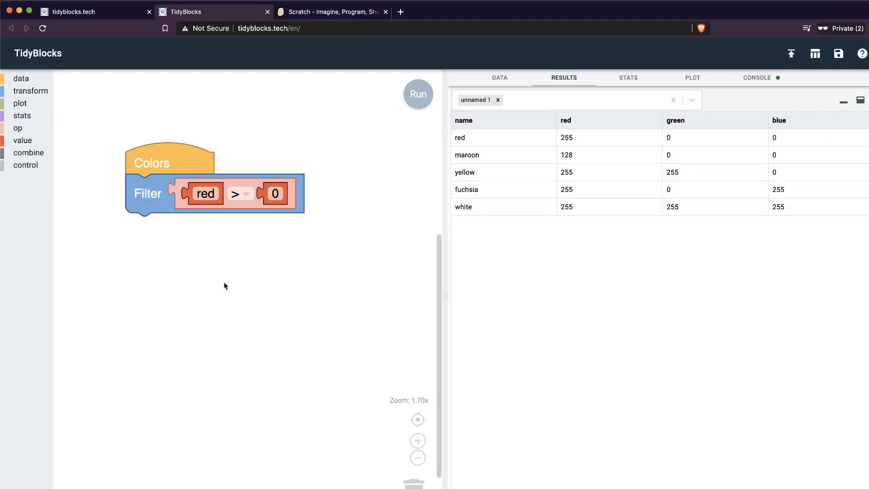
# Step: Delete the Filter block with its condition and run the Colors block on its own
pyautogui.click(293, 175)
pyautogui.press('Delete')
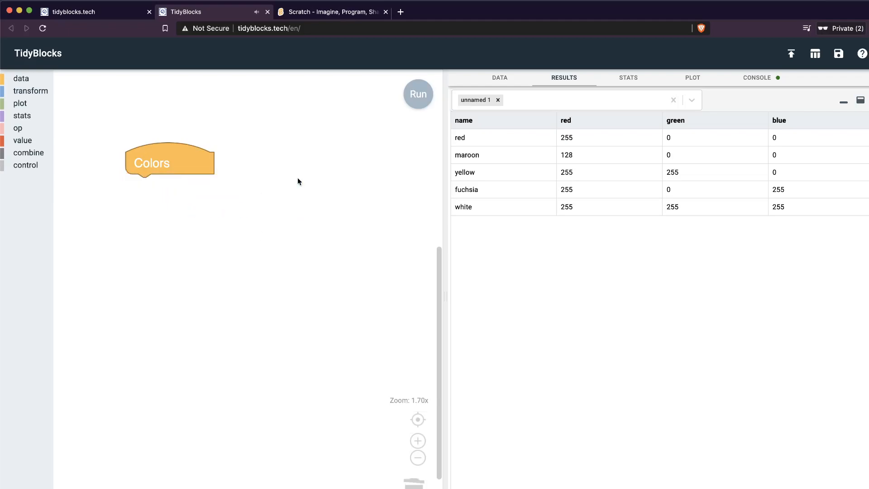
pyautogui.click(414, 95)
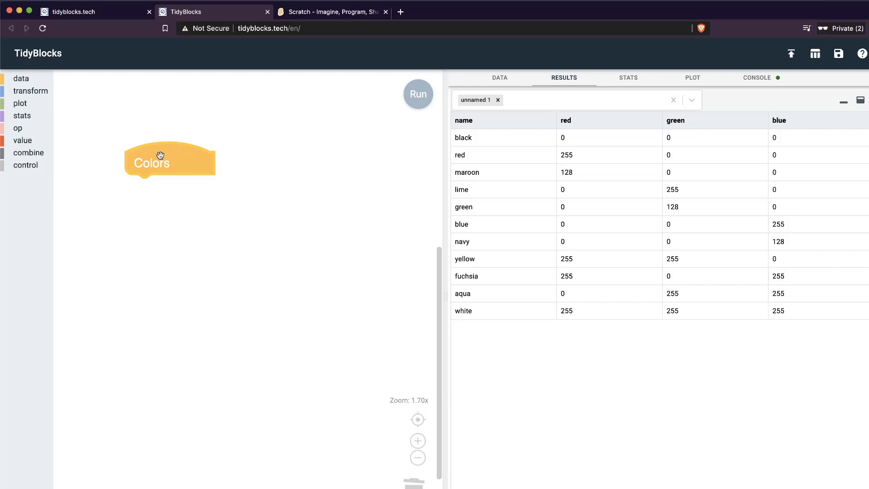
pyautogui.click(24, 131)
pyautogui.scroll(-3, 136, 420)
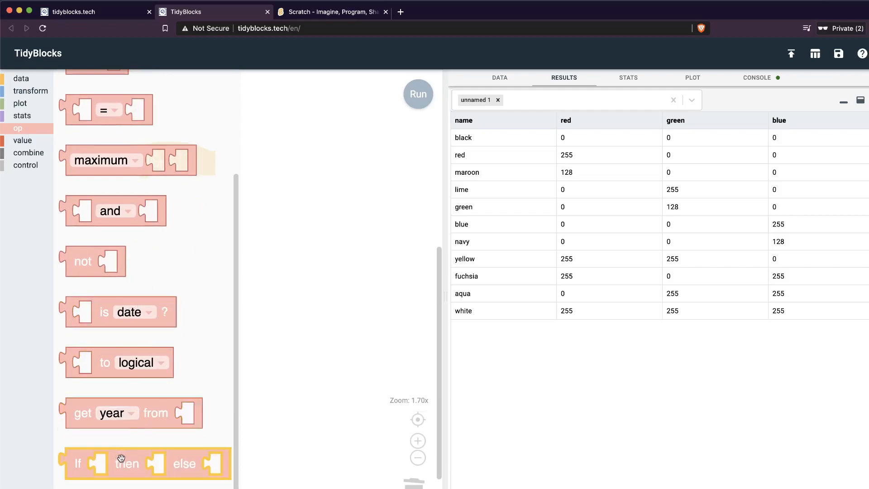
pyautogui.moveTo(121, 448); pyautogui.dragTo(190, 291)
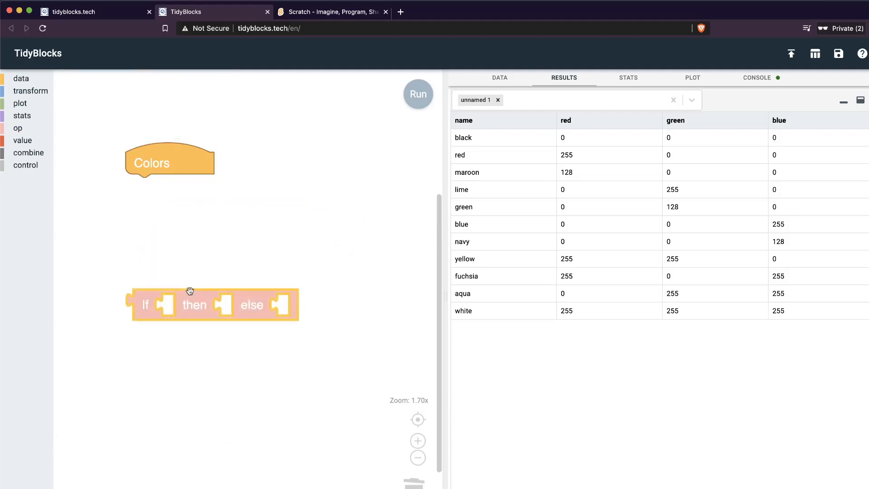
pyautogui.press('Delete')
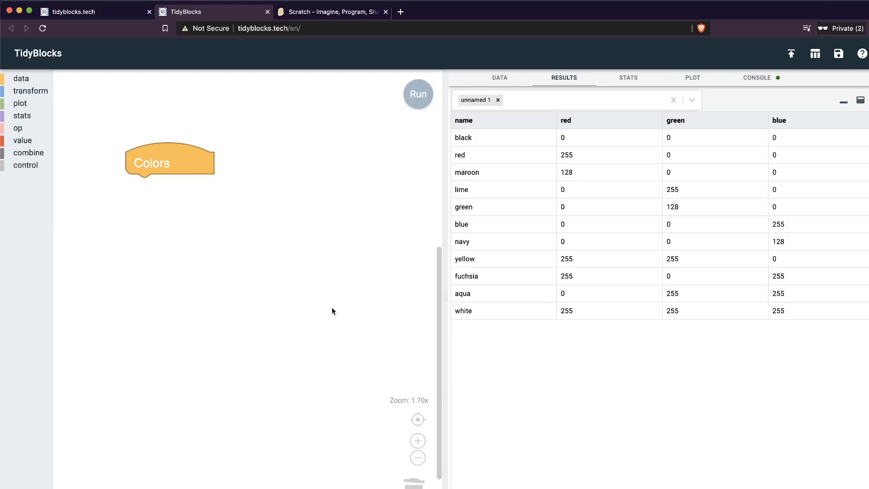
# Step: Replace the Colors block in the workspace with a Penguins dataset block
pyautogui.click(193, 159)
pyautogui.press('Delete')
pyautogui.click(18, 82)
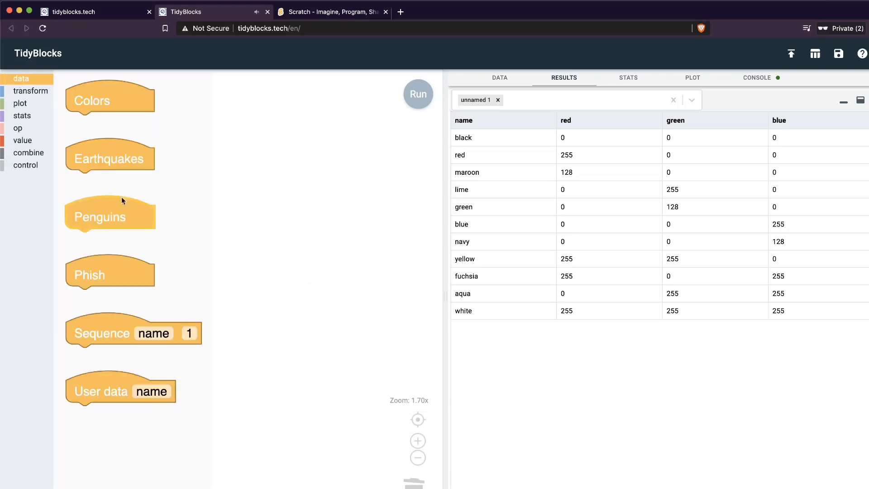
pyautogui.moveTo(116, 220); pyautogui.dragTo(174, 117)
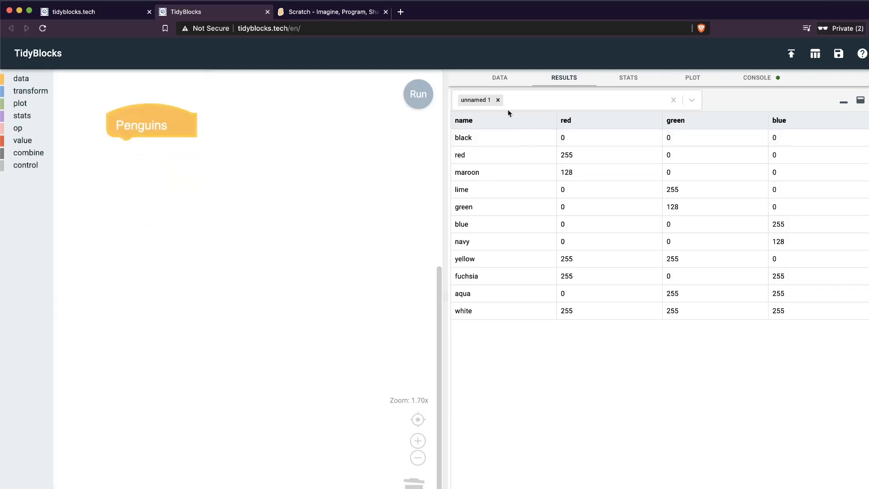
# Step: Display only the penguins dataset in the data view, removing colors from the selection
pyautogui.click(497, 100)
pyautogui.click(498, 81)
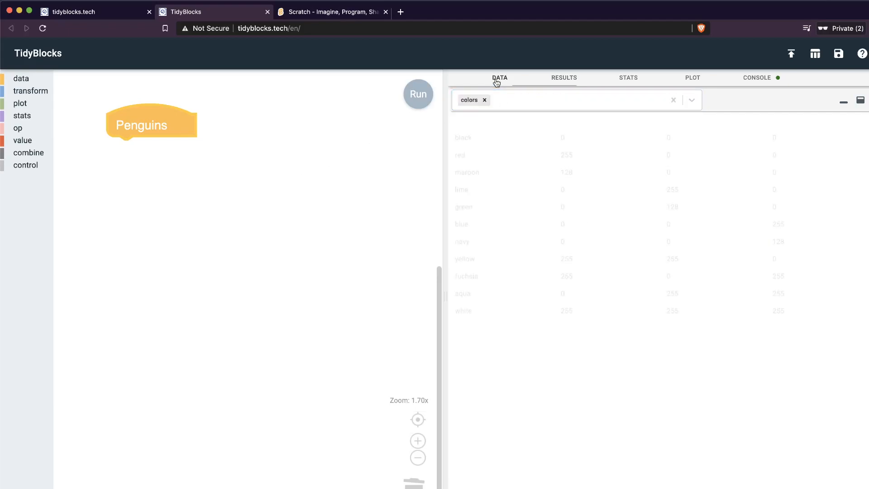
pyautogui.click(689, 97)
pyautogui.click(510, 151)
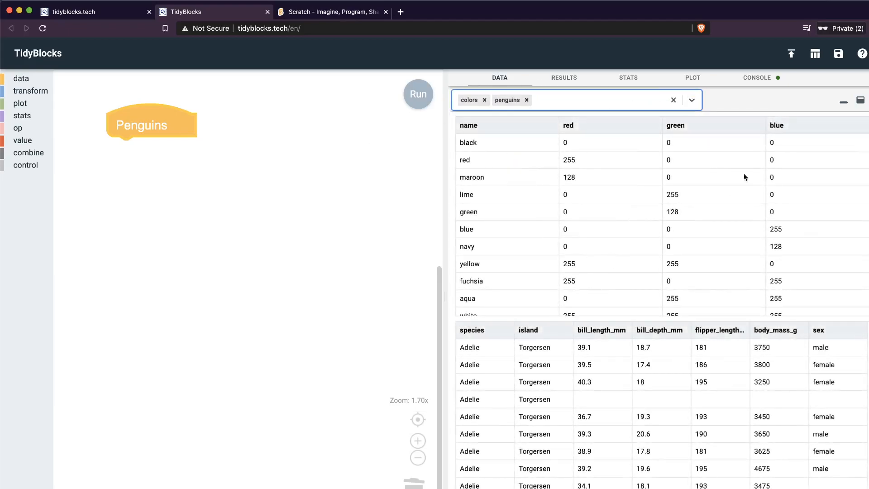
pyautogui.click(483, 103)
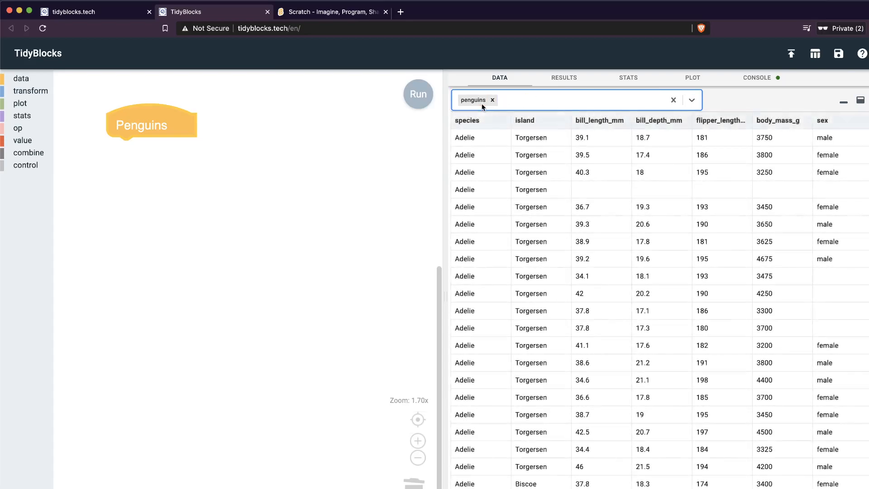
pyautogui.click(202, 253)
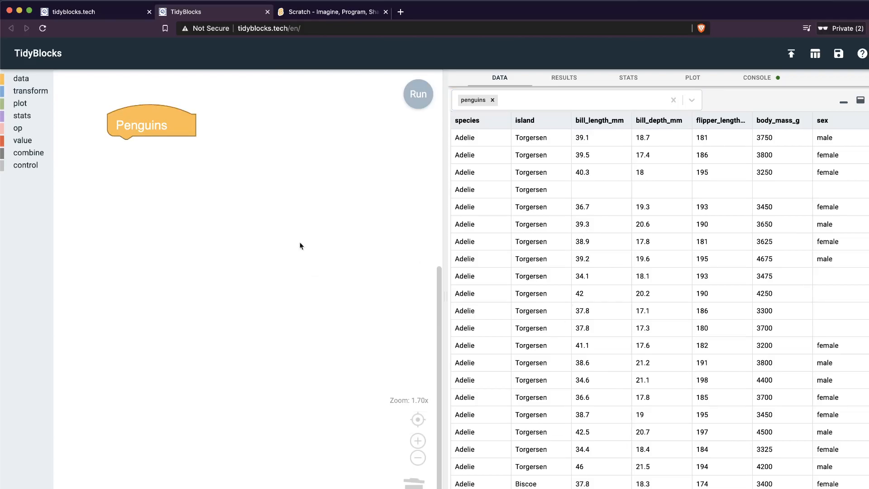
# Step: Attach a Scatter plot block beneath Penguins and name it species
pyautogui.click(26, 105)
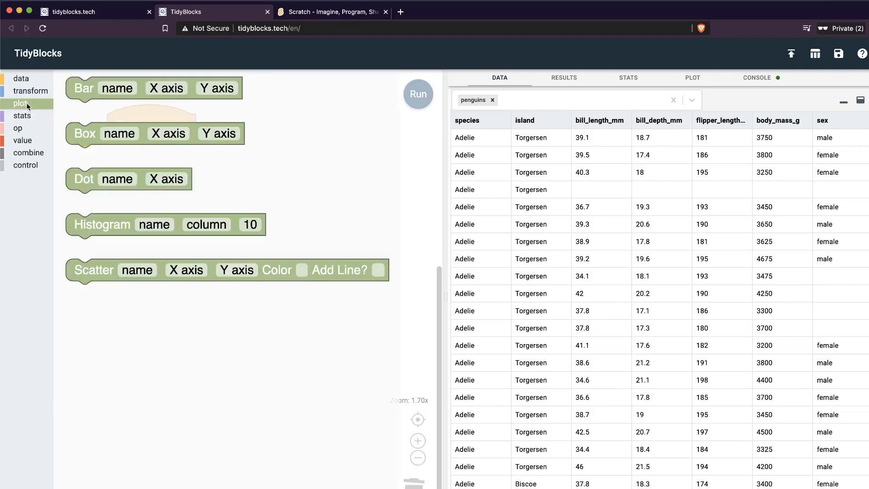
pyautogui.moveTo(108, 272); pyautogui.dragTo(136, 157)
pyautogui.click(187, 150)
pyautogui.write('species')
# Step: Set the Scatter block's X axis to bill_length_mm and its Y axis to bill_depth_mm
pyautogui.click(247, 152)
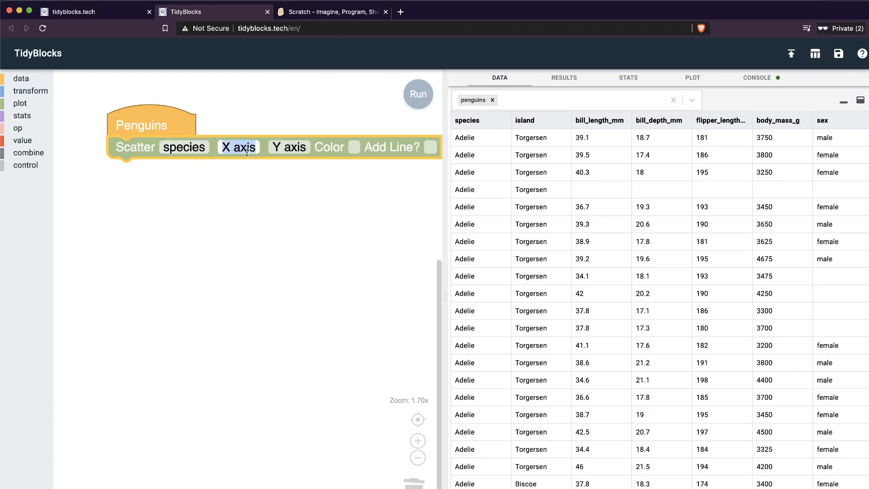
pyautogui.write('bill_')
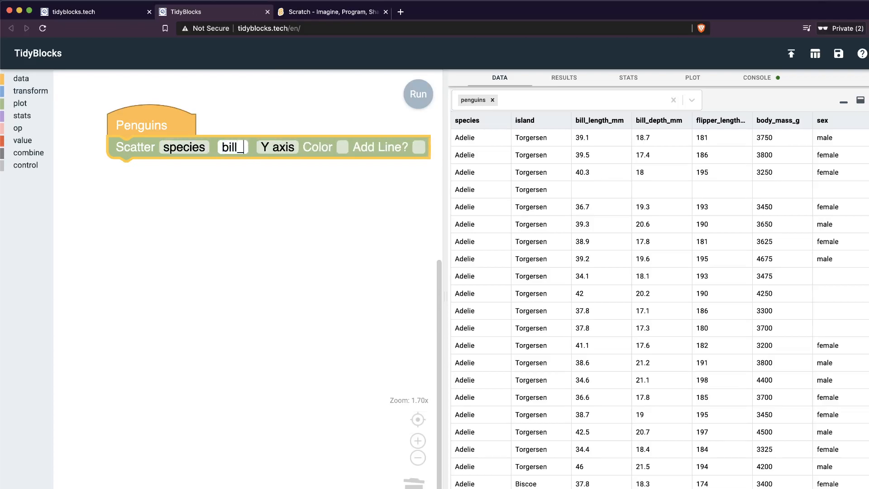
pyautogui.write('length_mm')
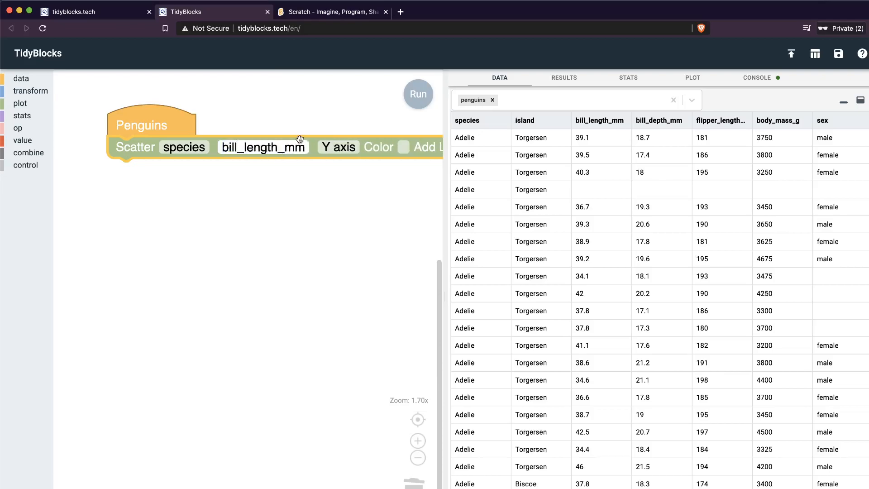
pyautogui.click(325, 147)
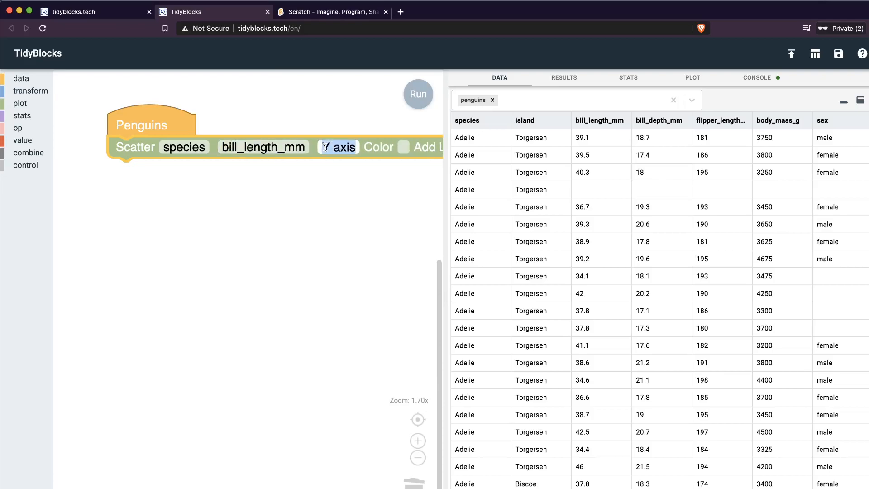
pyautogui.write('bill_de')
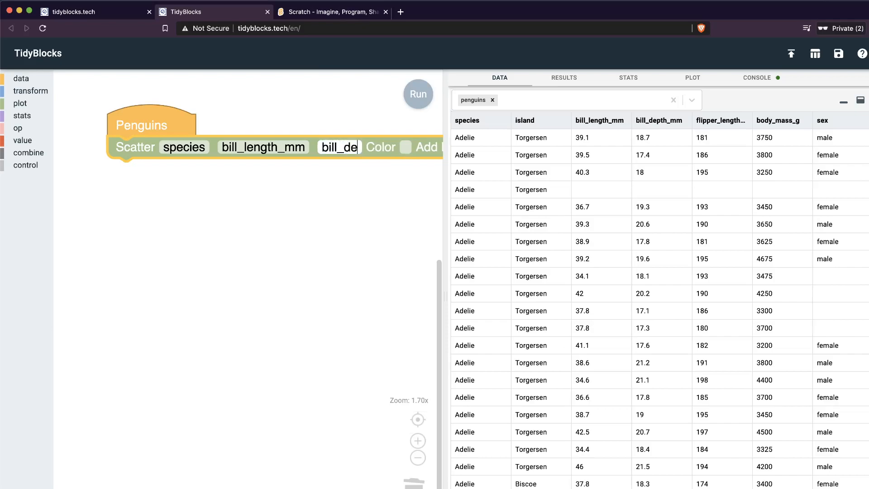
pyautogui.write('pth_mm')
pyautogui.click(410, 214)
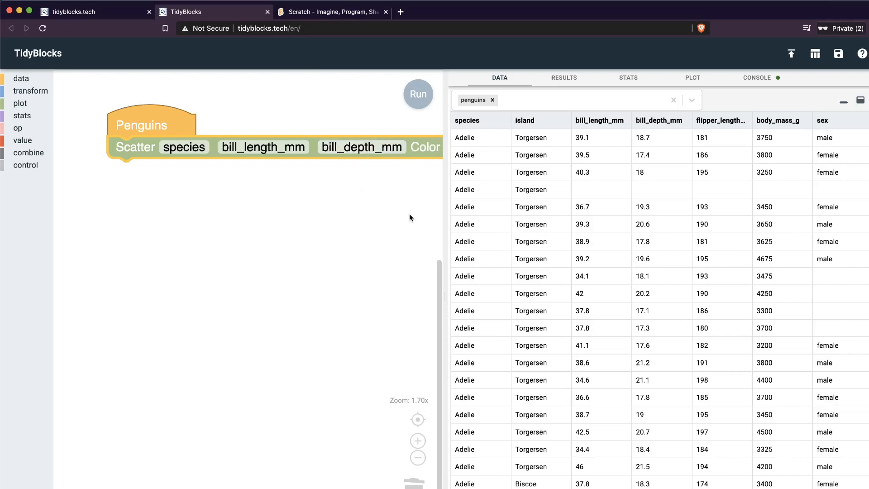
# Step: Fit the whole Penguins and Scatter stack in the workspace and run it to draw the scatter plot
pyautogui.scroll(1, 410, 214)
pyautogui.scroll(-4, 410, 214)
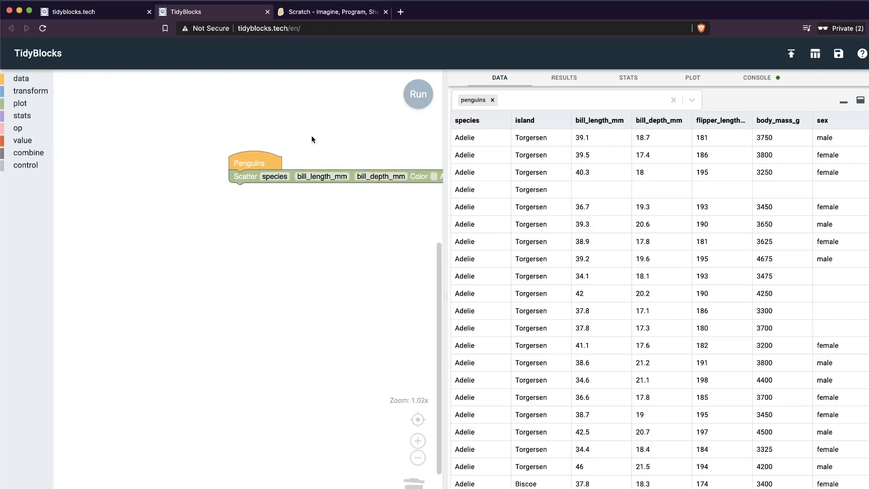
pyautogui.moveTo(309, 150); pyautogui.dragTo(204, 151)
pyautogui.click(326, 178)
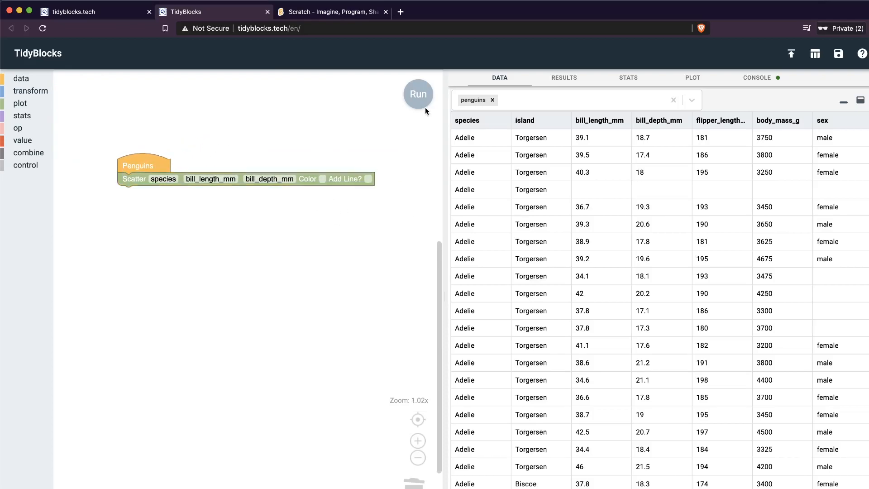
pyautogui.click(421, 95)
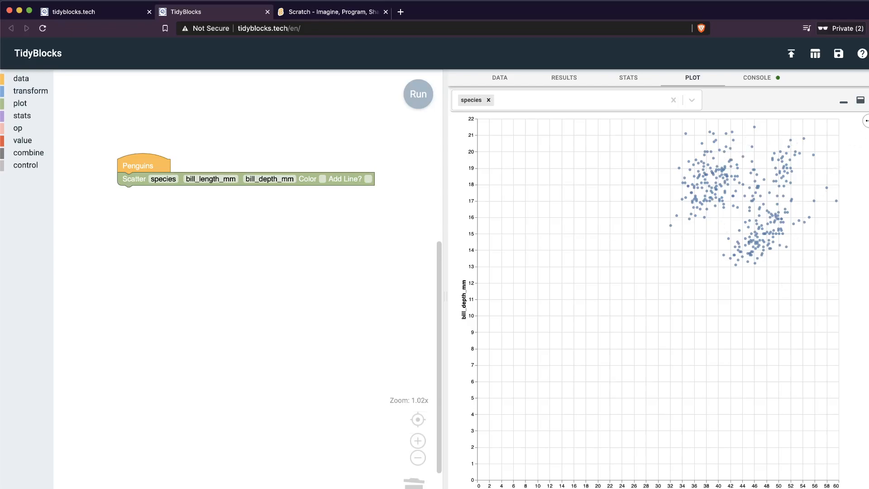
# Step: Examine the export and source options available for the scatter plot, without choosing any
pyautogui.click(865, 120)
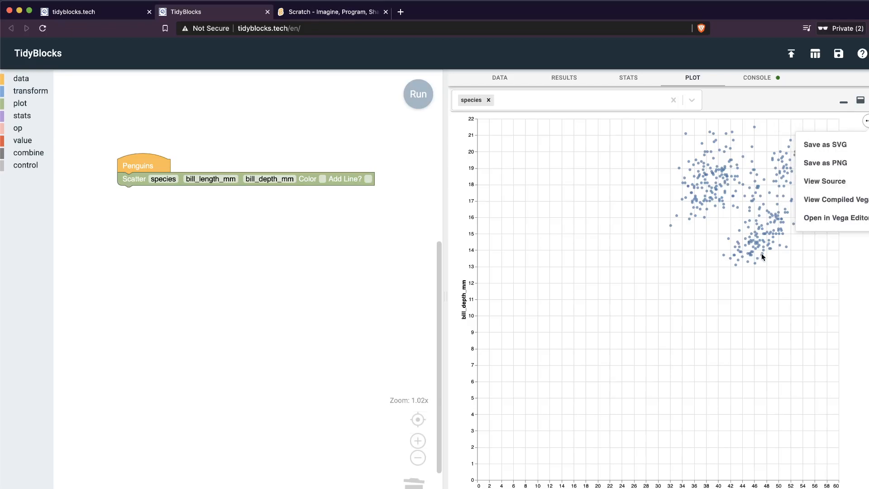
pyautogui.click(689, 263)
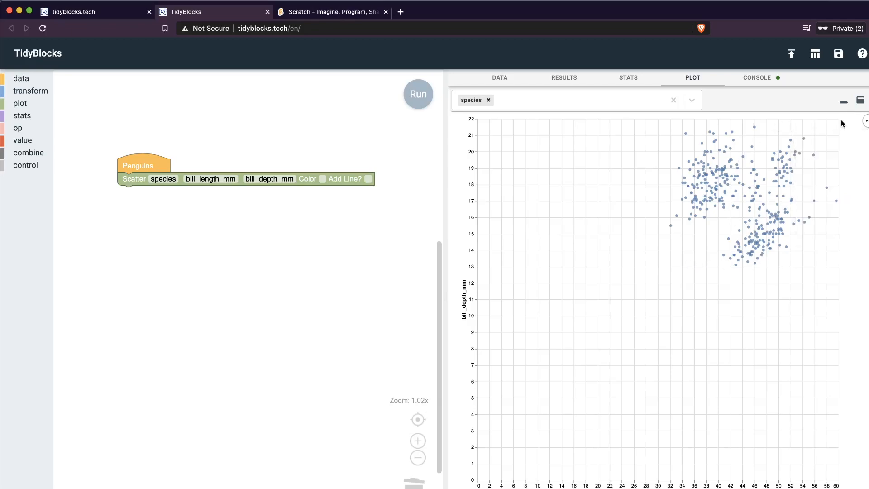
pyautogui.click(865, 121)
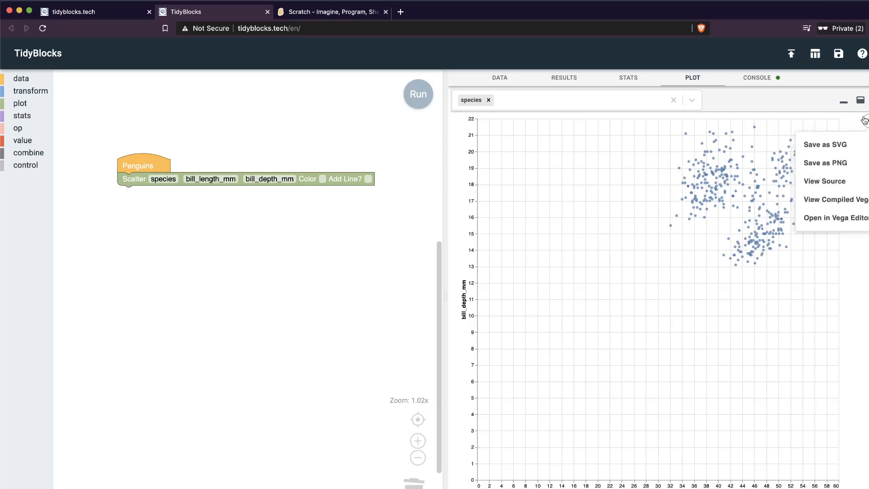
pyautogui.click(788, 298)
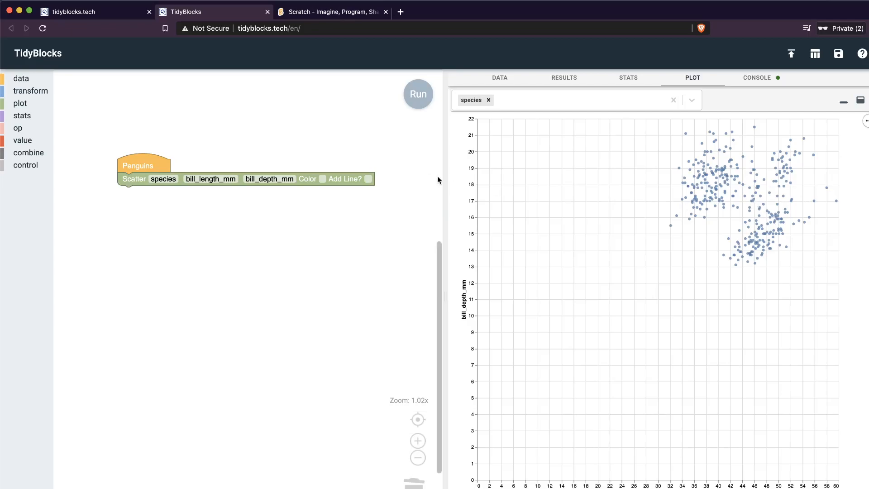
# Step: Enable the Scatter block's Add Line option and rerun the pipeline
pyautogui.click(313, 179)
pyautogui.click(368, 179)
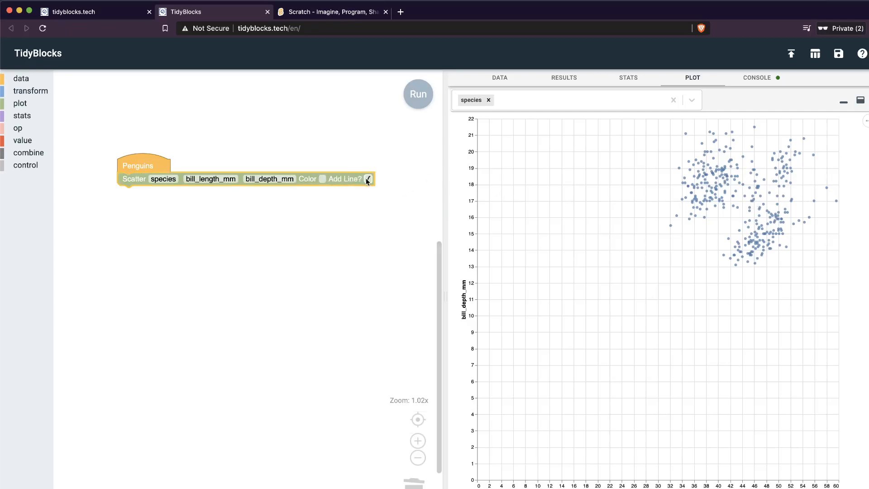
pyautogui.click(418, 97)
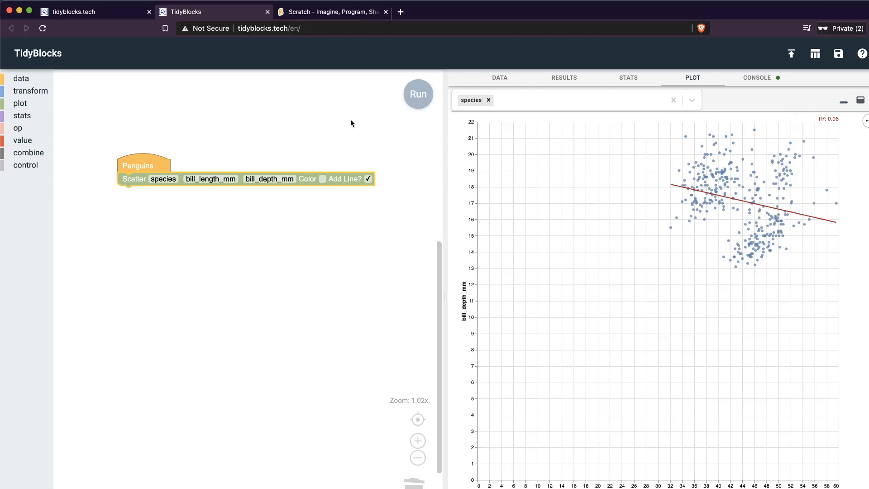
# Step: Disable the Scatter block's Add Line option, set its Color to sex, and rerun the pipeline
pyautogui.click(368, 179)
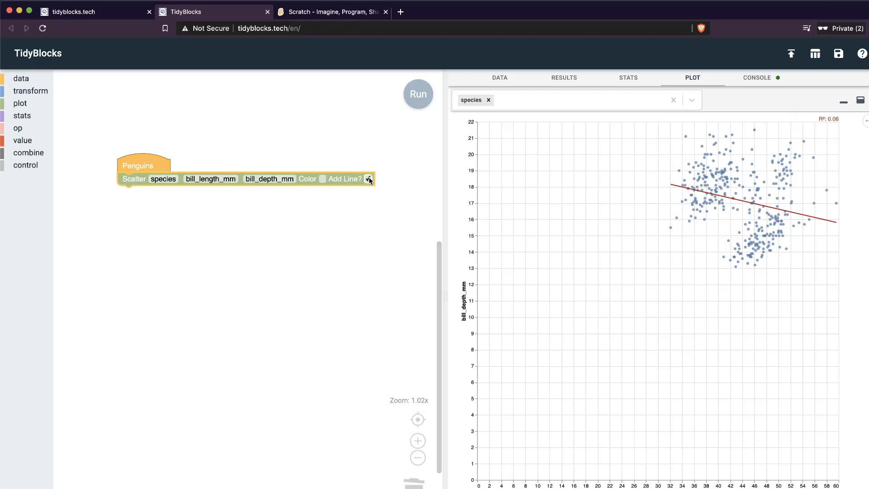
pyautogui.click(324, 179)
pyautogui.write('sex')
pyautogui.click(345, 215)
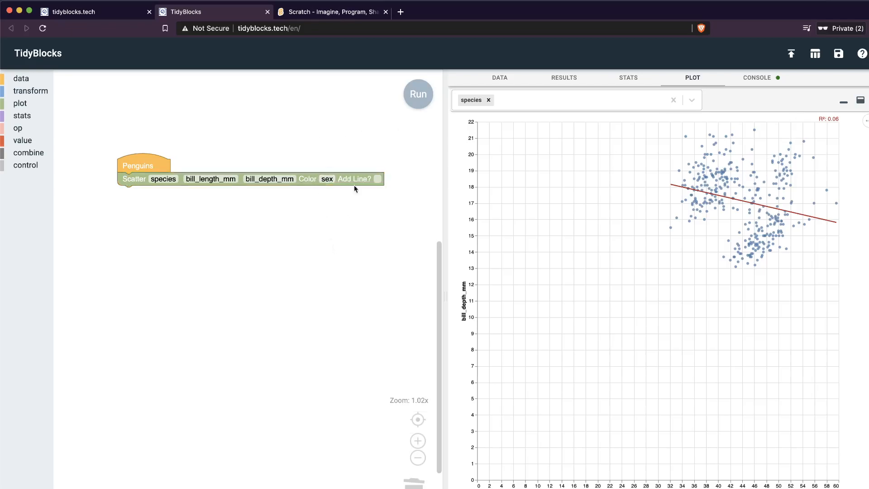
pyautogui.click(418, 95)
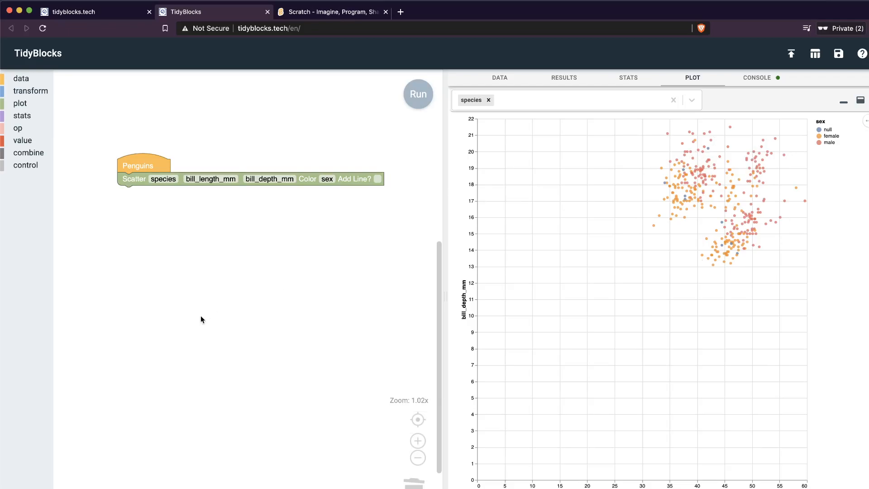
# Step: Delete the Scatter block from the Penguins stack and display the penguins source data table
pyautogui.click(304, 175)
pyautogui.press('Delete')
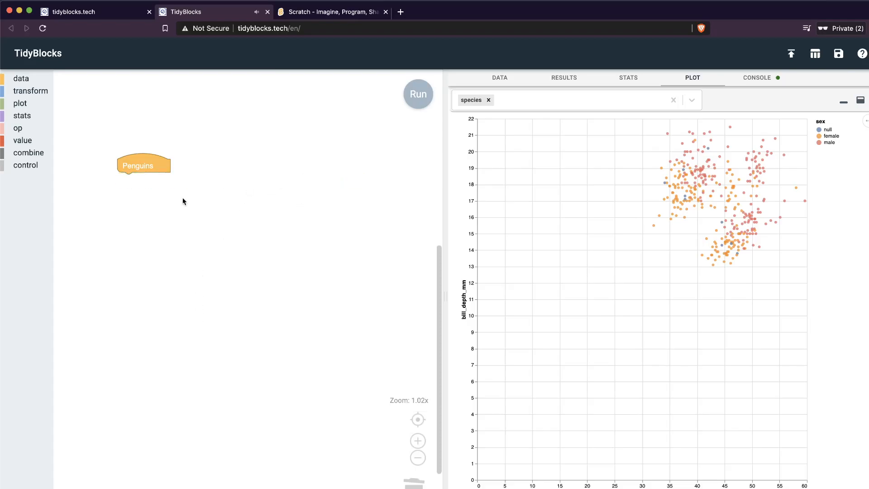
pyautogui.click(31, 91)
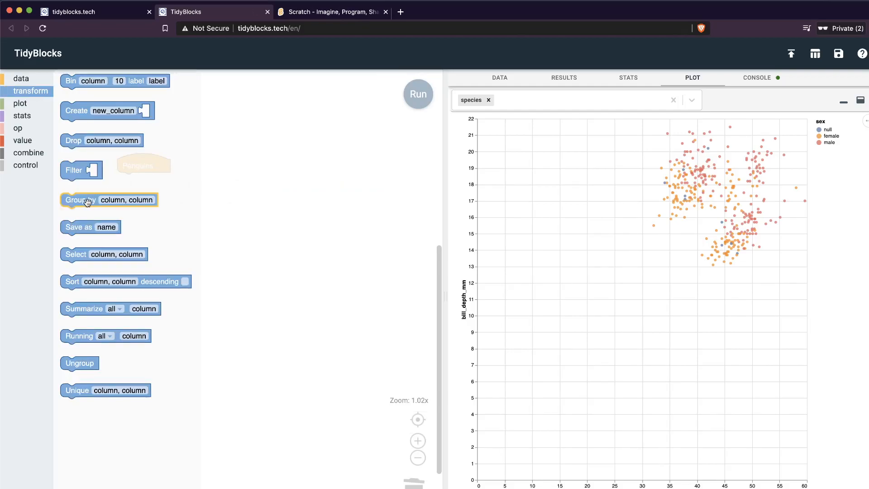
pyautogui.click(500, 77)
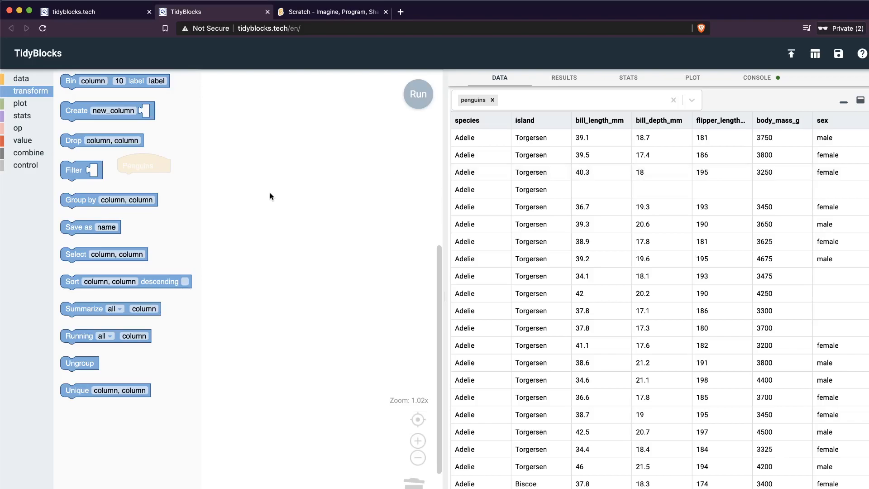
pyautogui.click(268, 214)
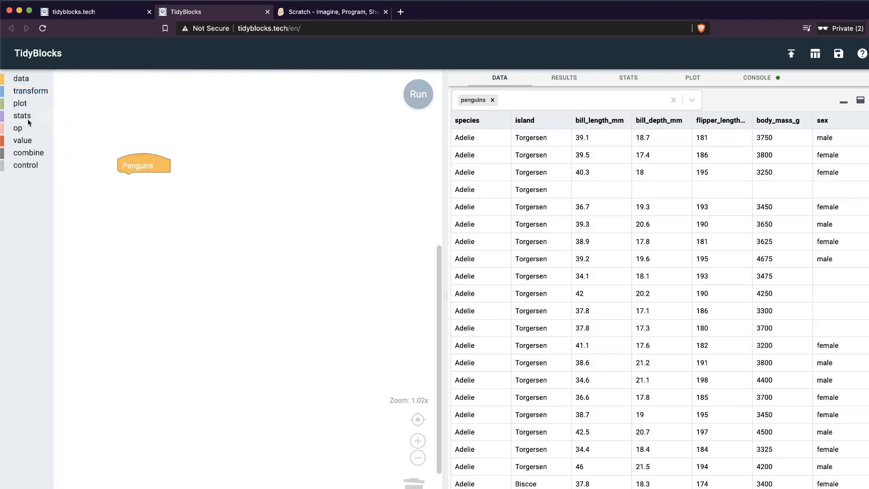
# Step: Attach a Group by block beneath the Penguins block and set its column to species
pyautogui.click(27, 89)
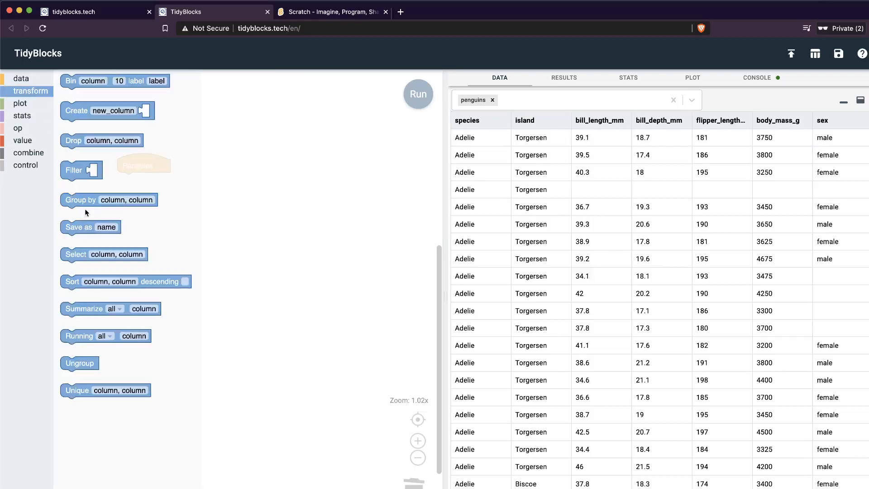
pyautogui.moveTo(86, 202); pyautogui.dragTo(142, 183)
pyautogui.click(172, 179)
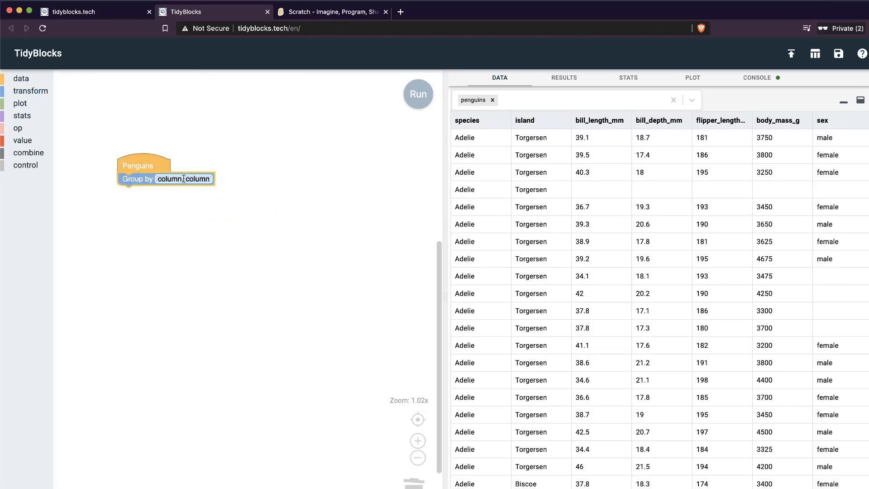
pyautogui.write('cies')
pyautogui.click(235, 225)
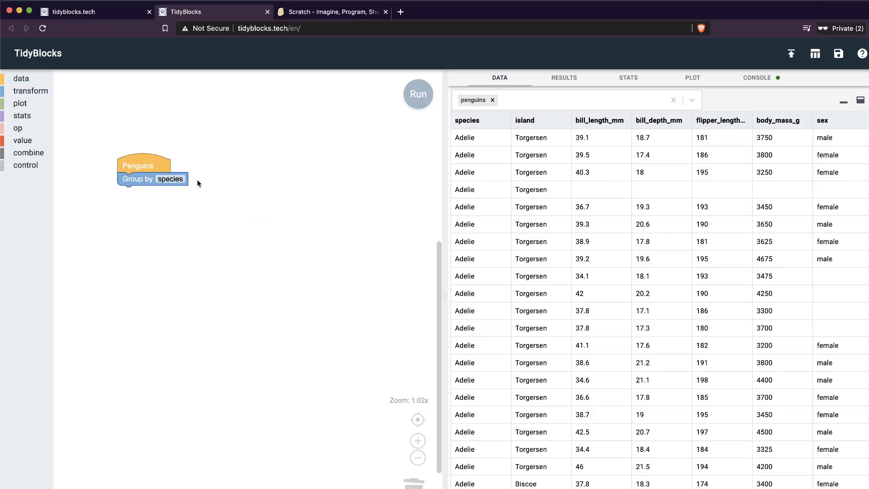
# Step: Attach a Summarize block beneath Group by, set its column to bill_length_mm, and run the pipeline with the all operation
pyautogui.click(45, 93)
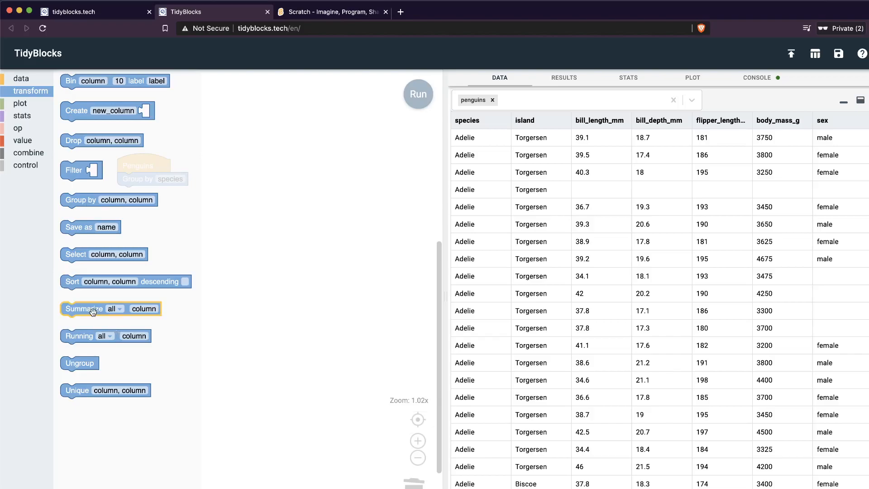
pyautogui.moveTo(93, 313); pyautogui.dragTo(151, 200)
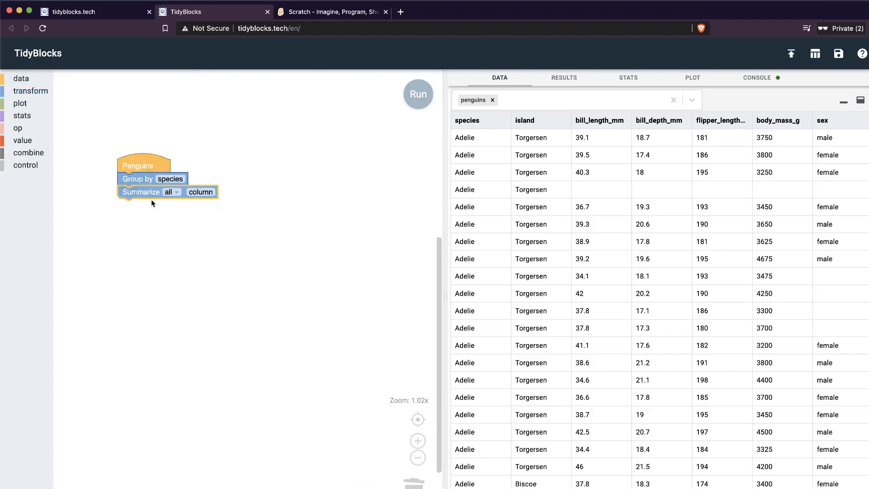
pyautogui.click(177, 196)
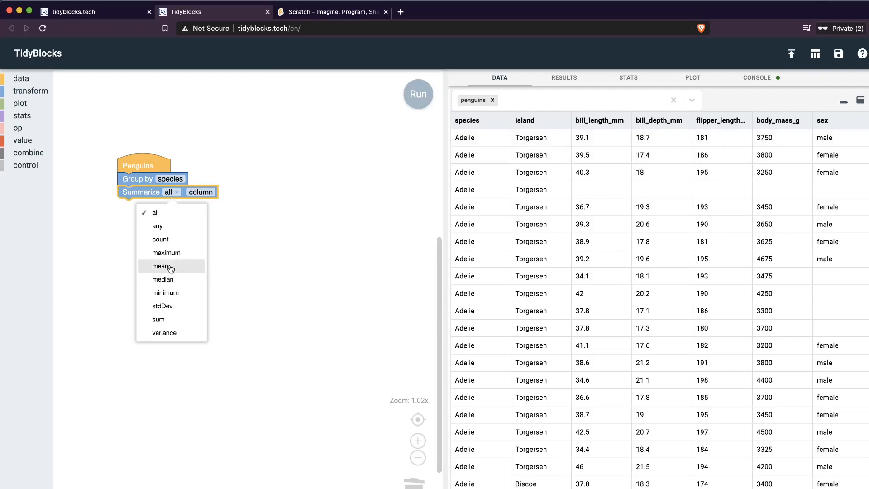
pyautogui.click(290, 157)
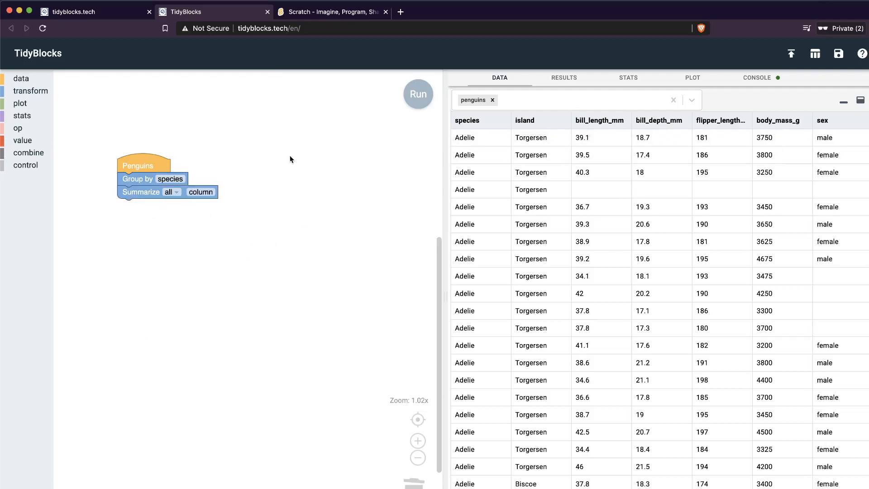
pyautogui.click(175, 194)
pyautogui.click(287, 188)
pyautogui.click(204, 192)
pyautogui.write('bill_length_mm')
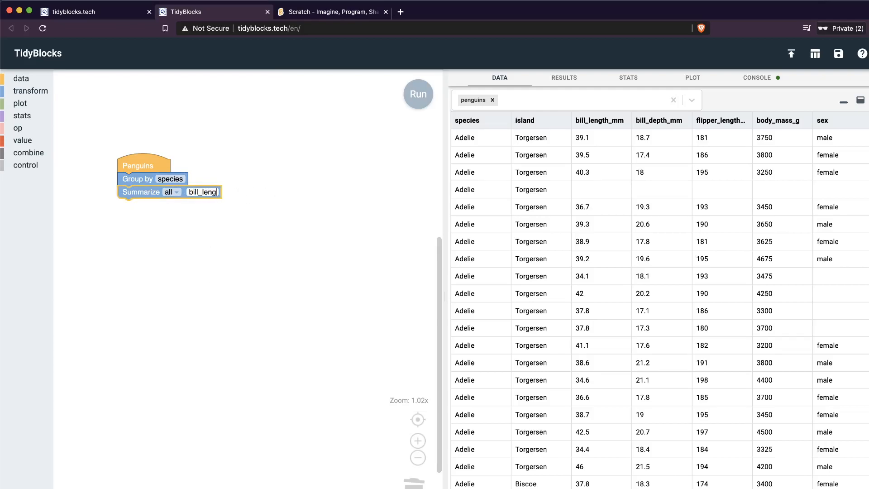
pyautogui.click(229, 279)
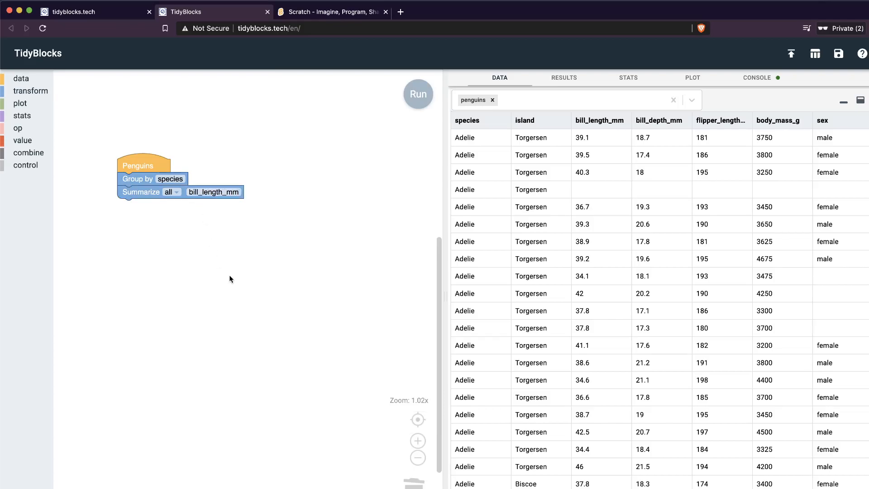
pyautogui.click(419, 96)
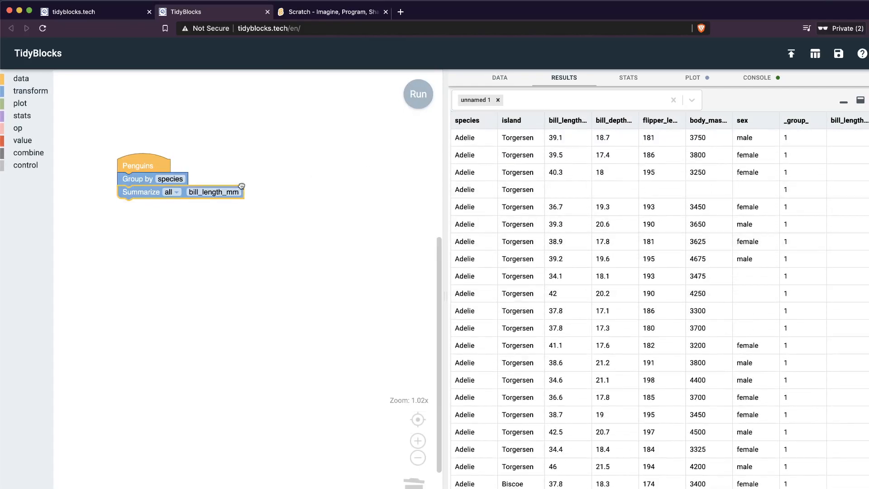
# Step: Detach the Summarize block, run the pipeline with only the grouping, and reattach the block beneath Group by
pyautogui.moveTo(235, 187); pyautogui.dragTo(249, 263)
pyautogui.click(419, 94)
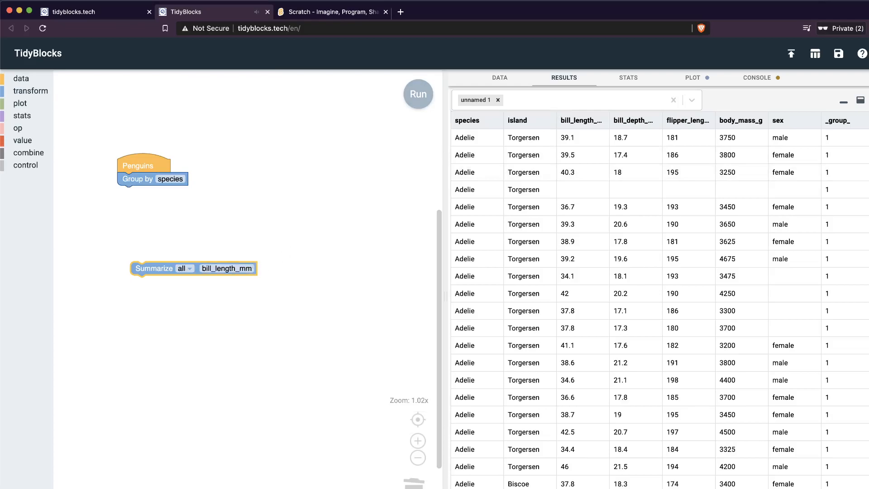
pyautogui.moveTo(185, 270); pyautogui.dragTo(175, 194)
# Step: Set the Summarize block's operation to count and rerun the pipeline
pyautogui.click(175, 193)
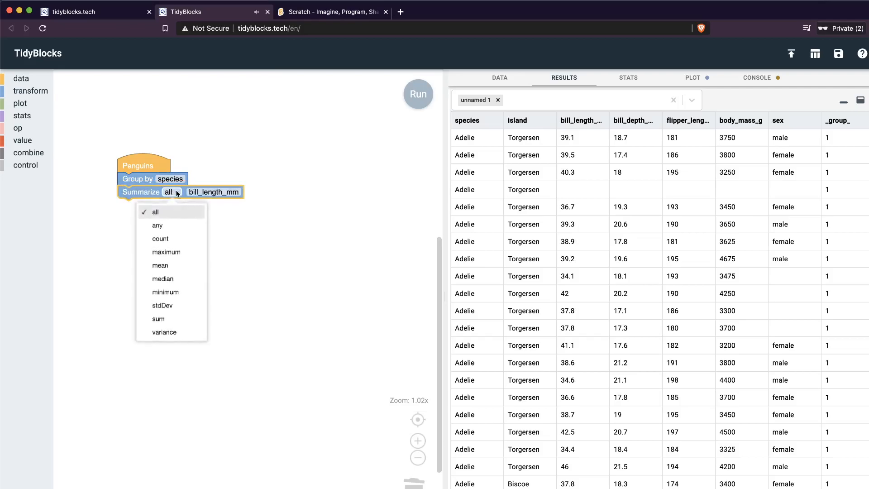
pyautogui.click(174, 240)
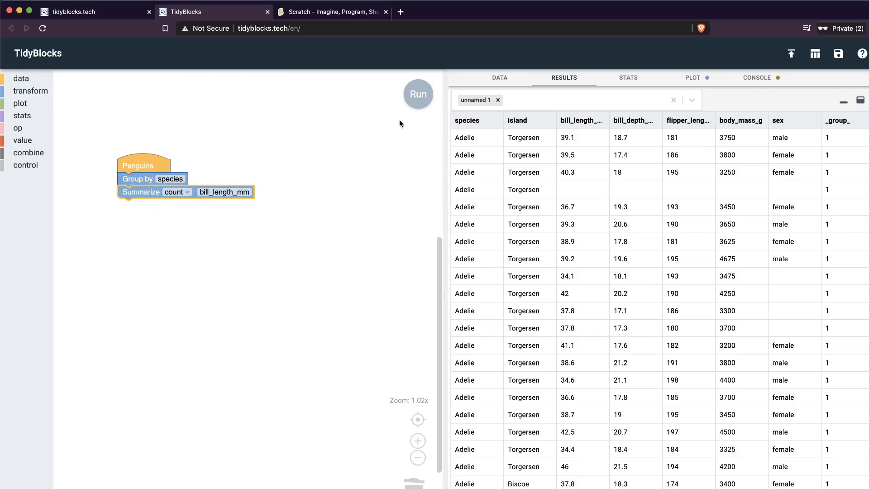
pyautogui.click(418, 95)
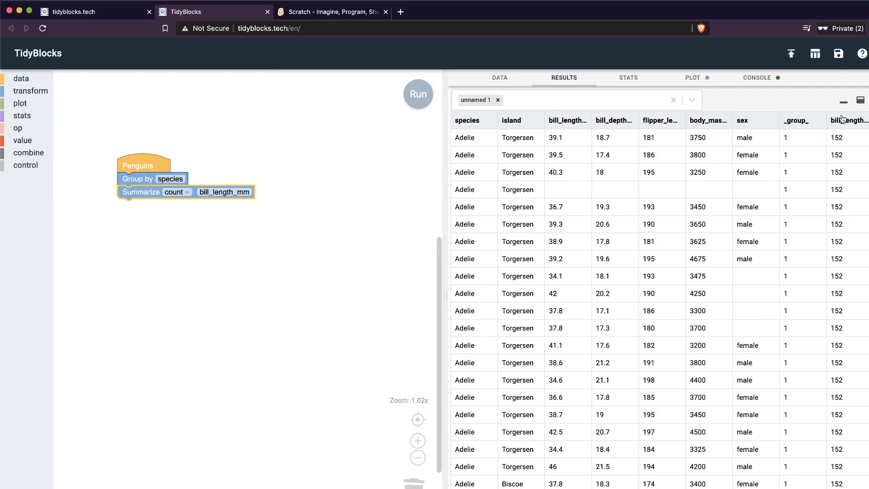
# Step: Set the Summarize block's operation to sum, rerun the pipeline, and review the summarized bill length across all species groups
pyautogui.click(178, 194)
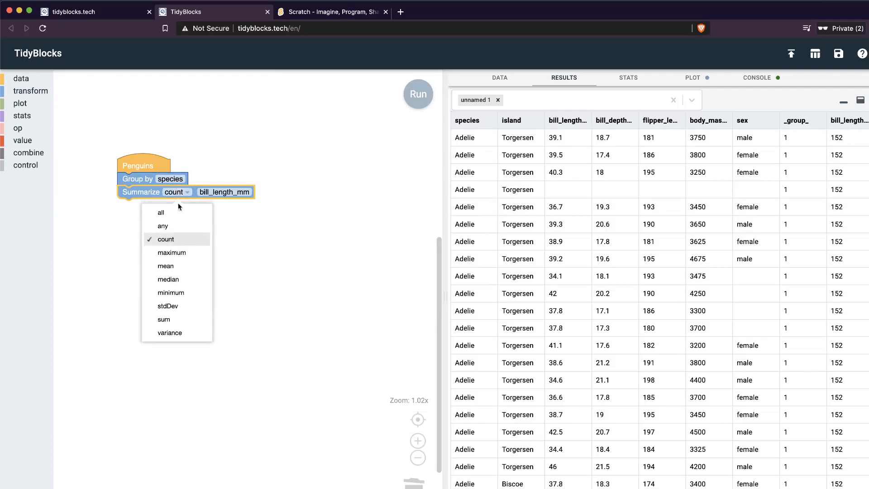
pyautogui.click(171, 319)
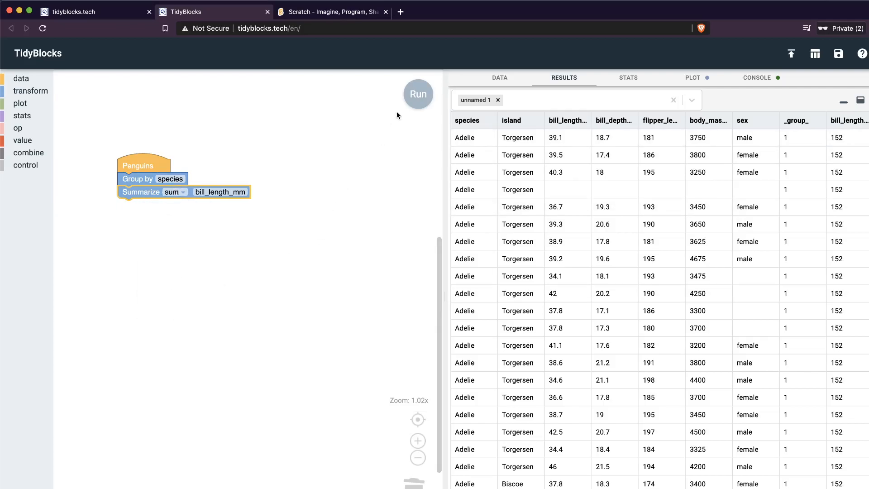
pyautogui.click(417, 94)
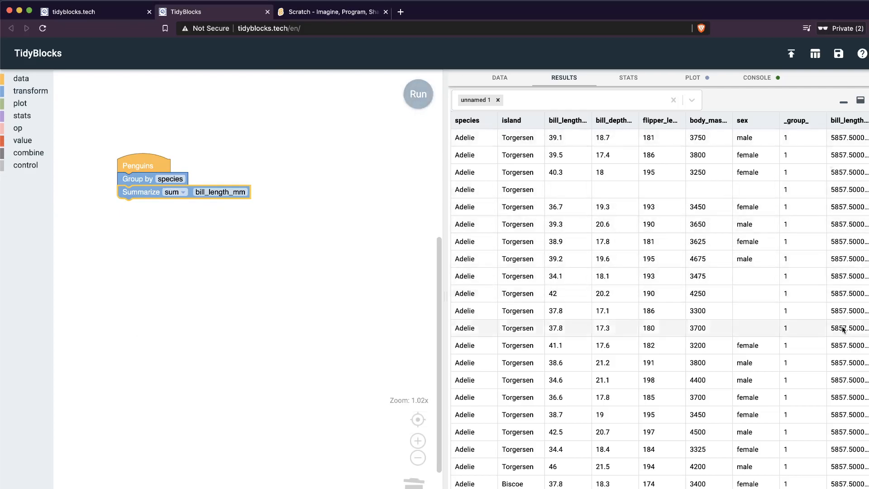
pyautogui.scroll(-10, 843, 323)
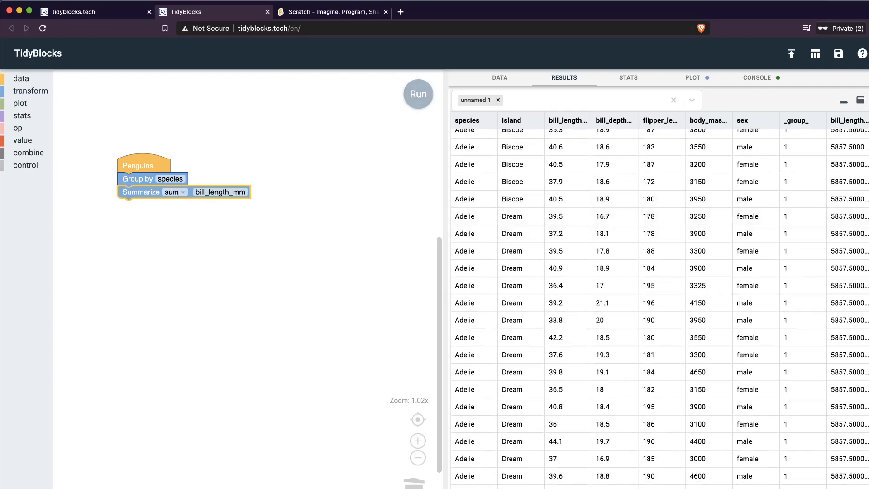
pyautogui.scroll(-8, 843, 323)
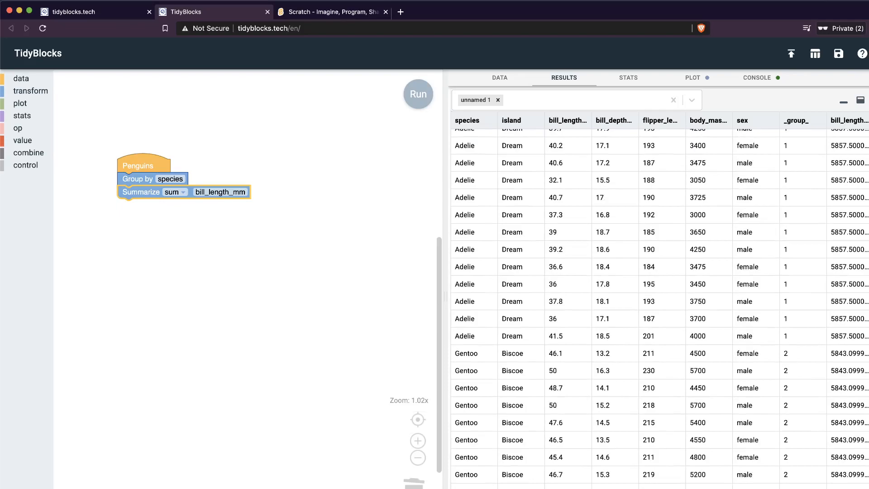
pyautogui.scroll(-20, 843, 323)
pyautogui.scroll(20, 843, 324)
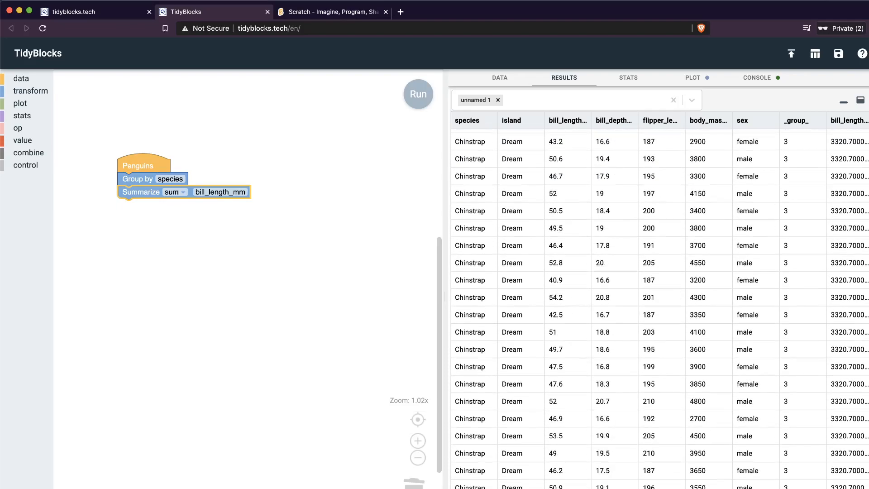
pyautogui.scroll(20, 660, 310)
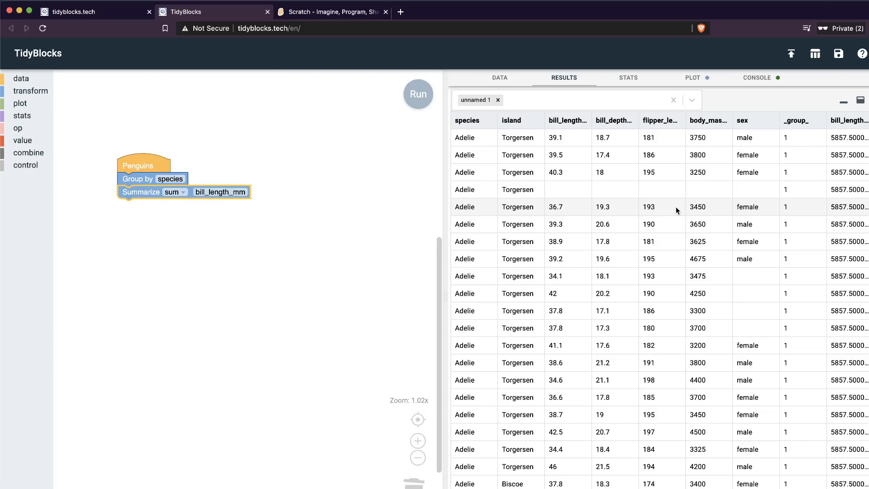
# Step: Attach a Unique block on the species column at the end of the stack and rerun the pipeline
pyautogui.click(141, 252)
pyautogui.click(28, 95)
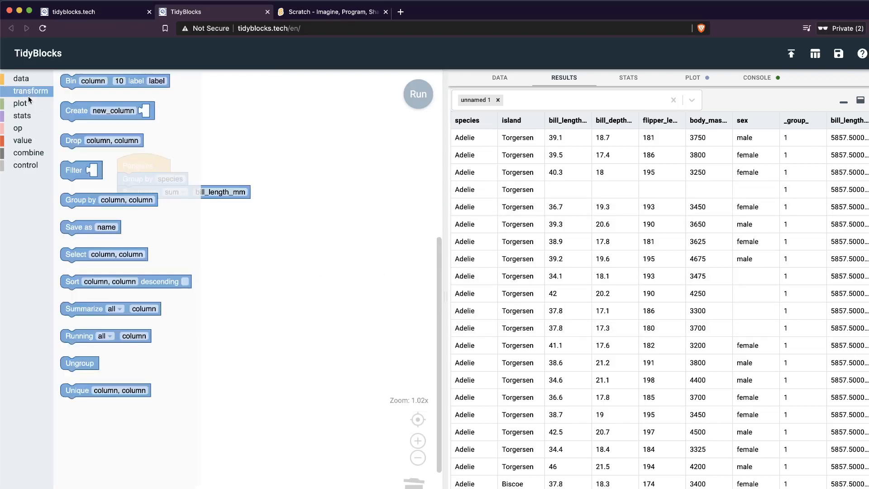
pyautogui.moveTo(76, 386); pyautogui.dragTo(135, 214)
pyautogui.click(173, 205)
pyautogui.write('species.')
pyautogui.press('BackSpace')
pyautogui.press('Return')
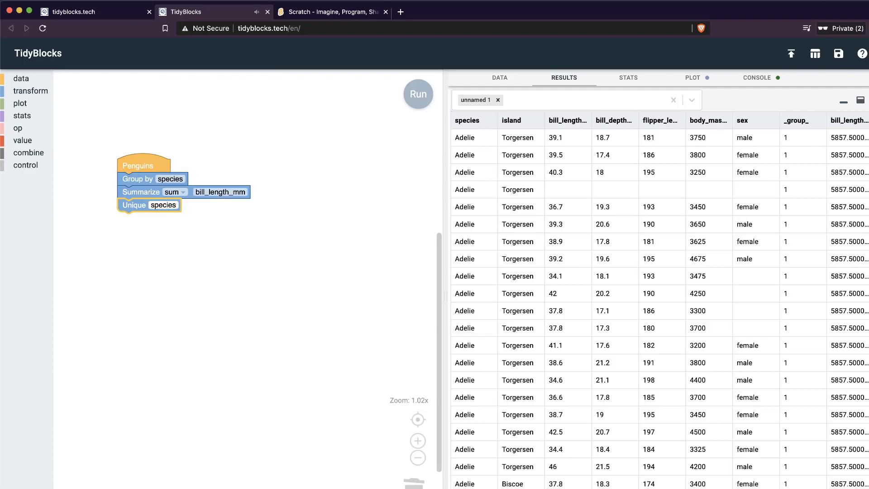
pyautogui.click(418, 93)
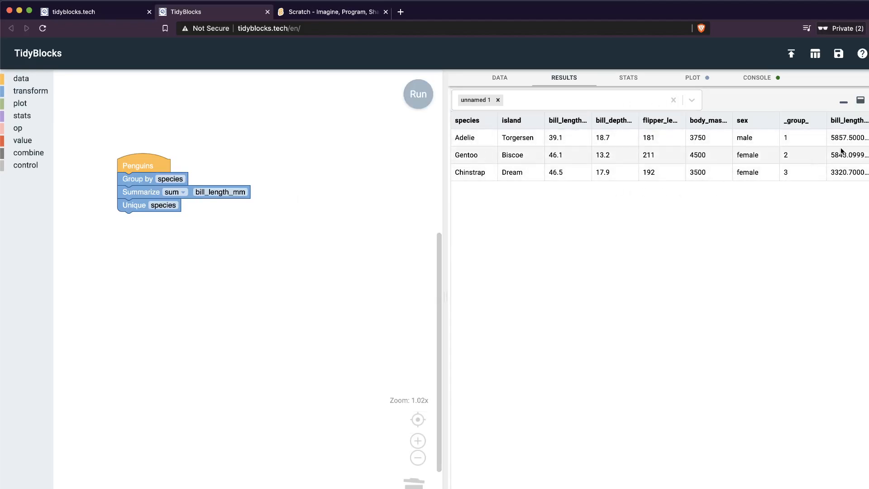
# Step: Set the Summarize block's operation to all and rerun the pipeline with the Unique block in place
pyautogui.click(173, 192)
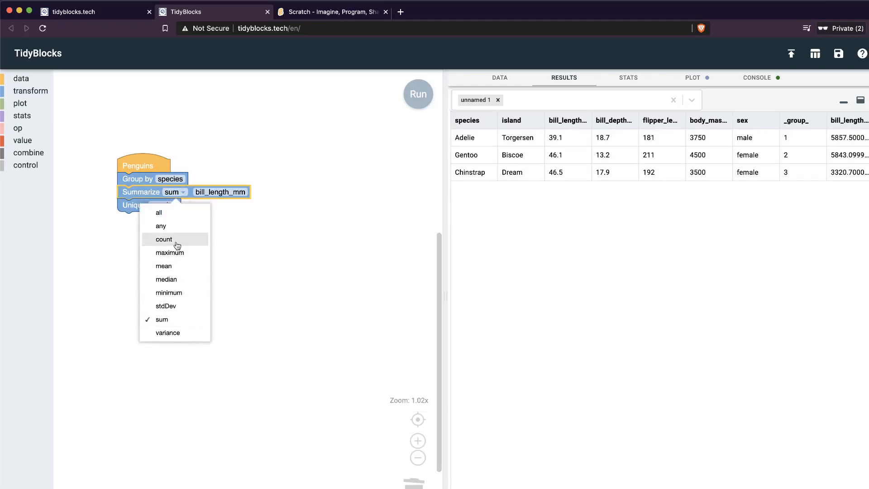
pyautogui.click(168, 212)
pyautogui.click(417, 96)
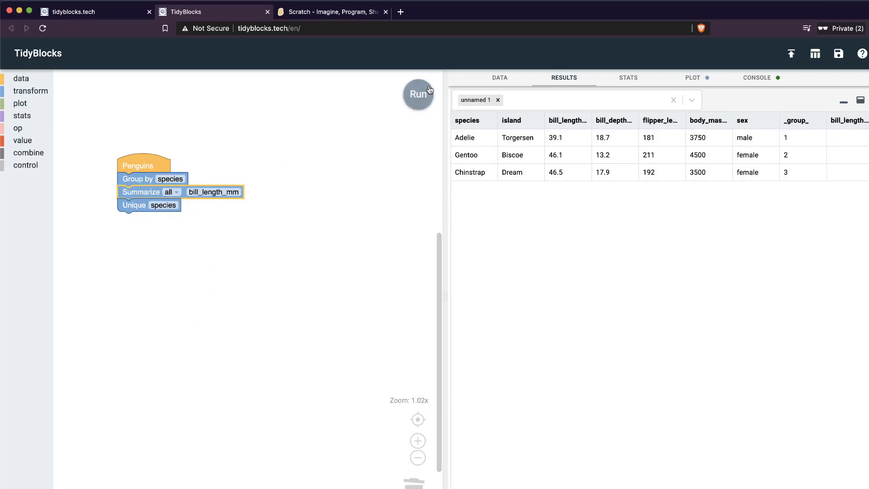
# Step: Set the Summarize block's operation to median and rerun the pipeline
pyautogui.click(173, 192)
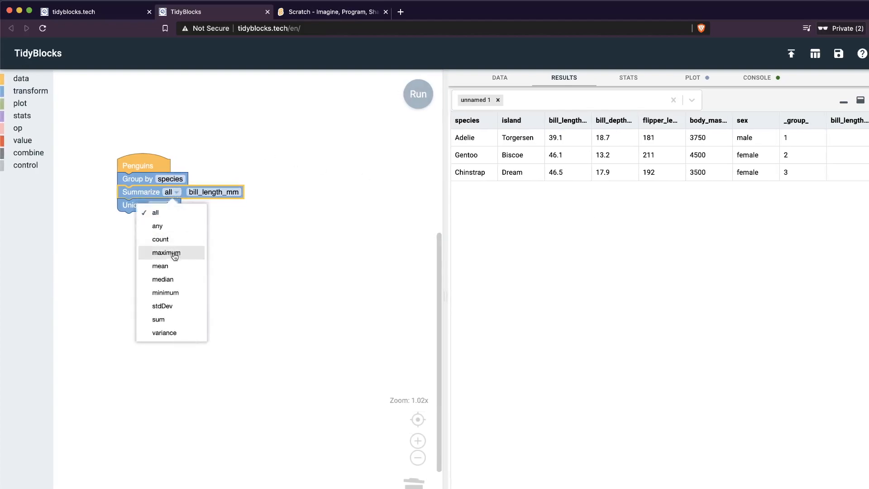
pyautogui.click(167, 281)
pyautogui.click(417, 95)
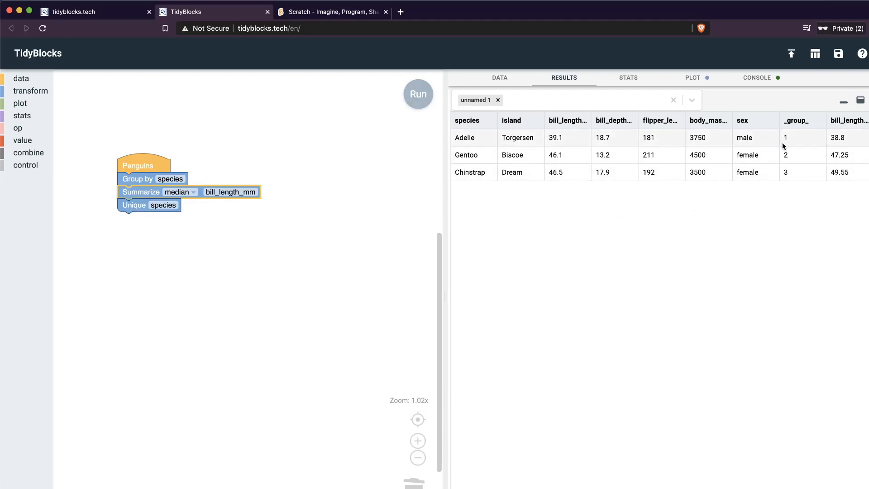
pyautogui.click(231, 245)
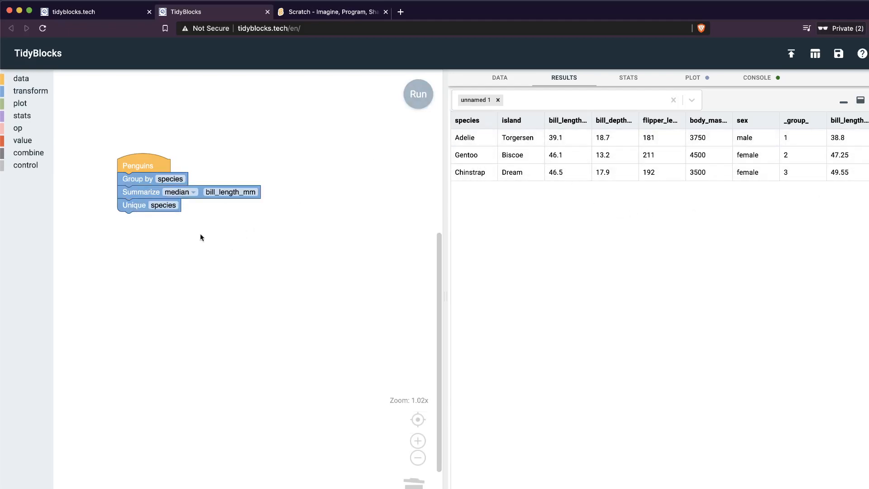
# Step: Insert a Select block between the Summarize and Unique blocks and set its columns to species,bill_length_mm
pyautogui.click(29, 91)
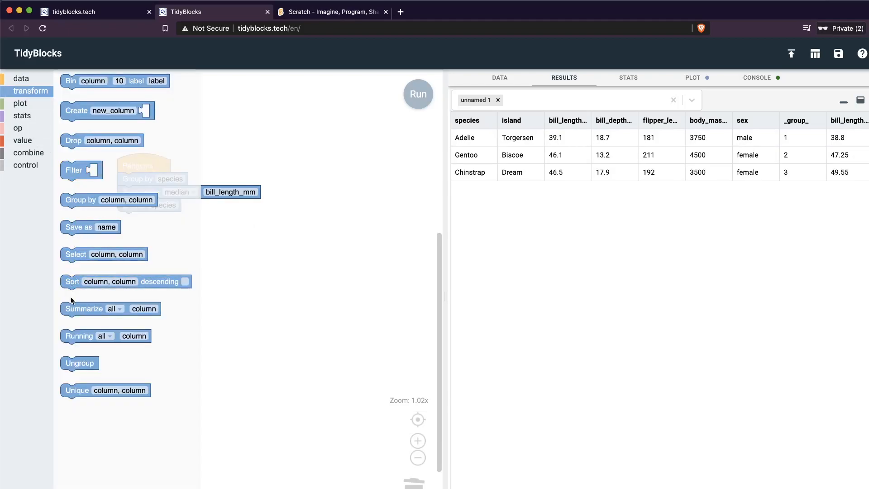
pyautogui.moveTo(76, 255); pyautogui.dragTo(156, 205)
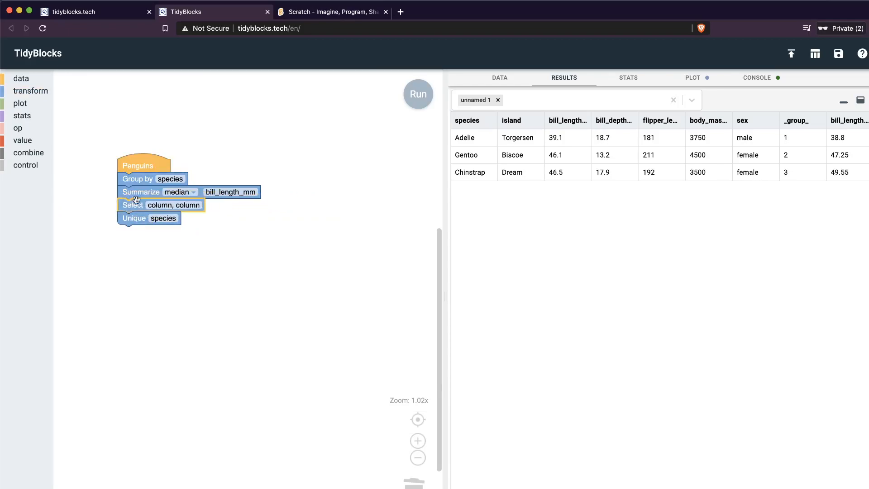
pyautogui.click(160, 205)
pyautogui.write('species,')
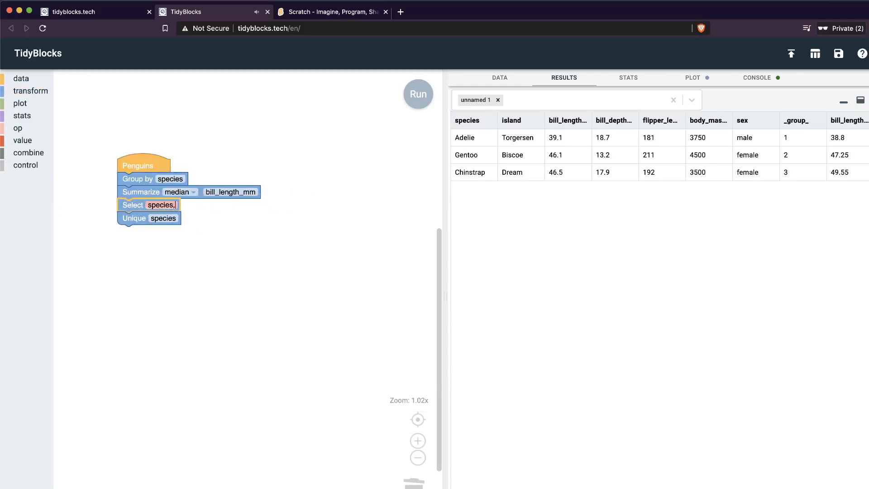
pyautogui.press('BackSpace')
pyautogui.click(189, 224)
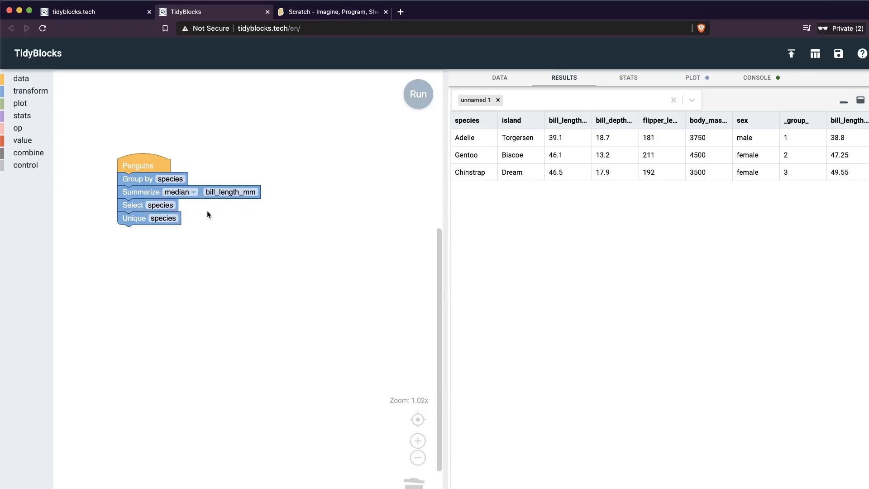
pyautogui.click(165, 202)
pyautogui.write(',')
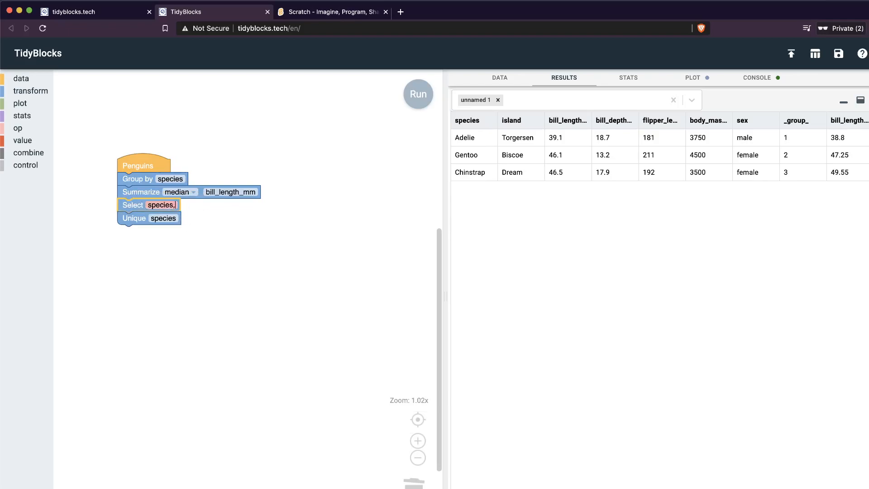
pyautogui.write('bill_le')
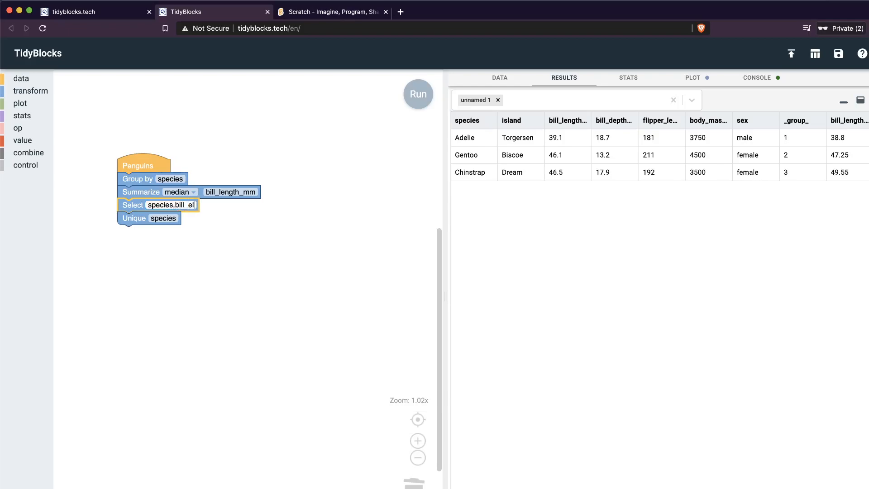
pyautogui.write('ngth_mm')
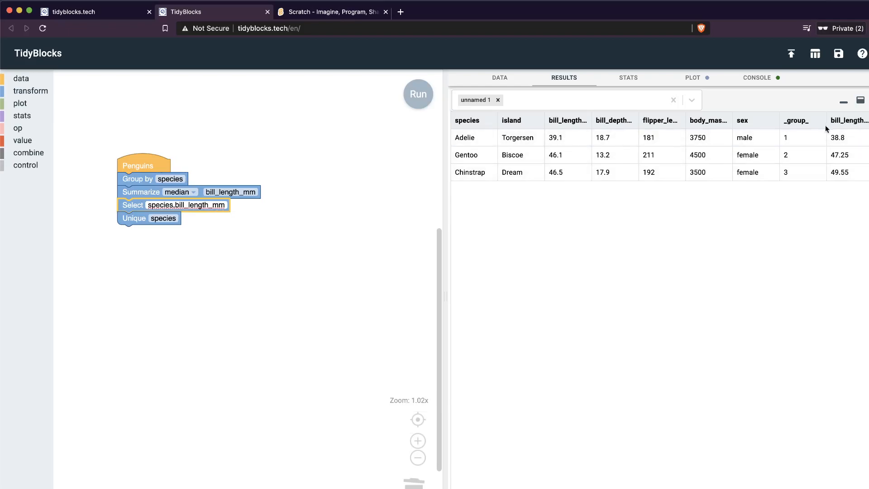
# Step: Adjust the column widths in the results table and rerun the pipeline with the Select block in place
pyautogui.moveTo(820, 125); pyautogui.dragTo(813, 125)
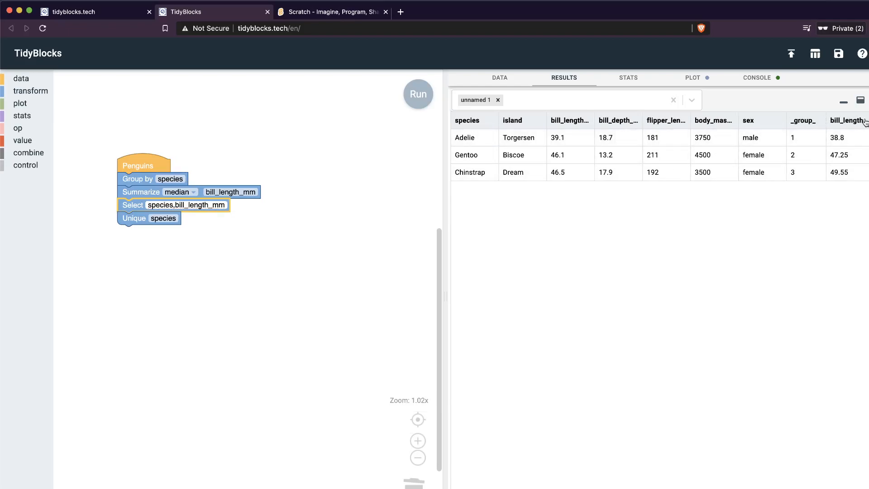
pyautogui.click(788, 137)
pyautogui.moveTo(785, 117); pyautogui.dragTo(720, 122)
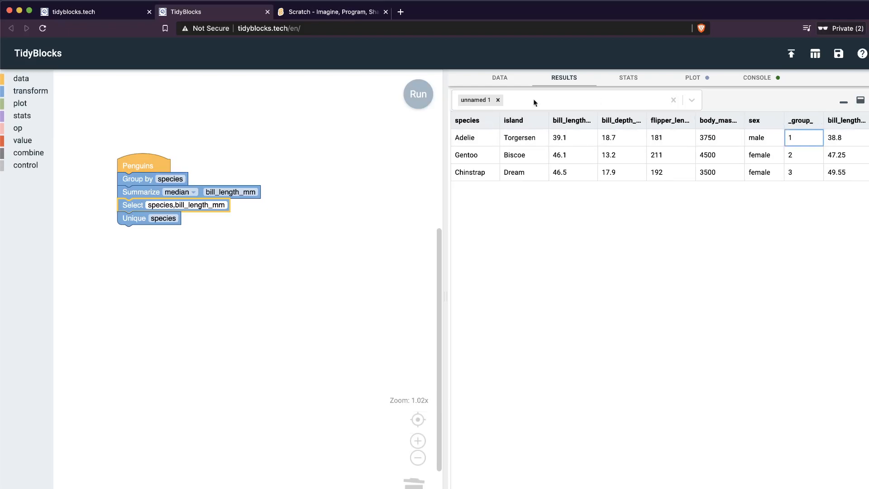
pyautogui.click(273, 215)
pyautogui.click(420, 95)
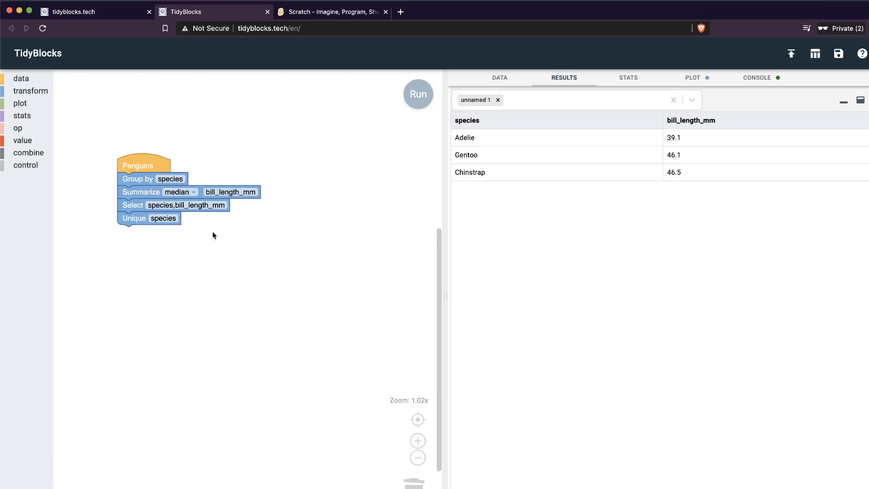
# Step: Attach a Dot plot block under Unique, name it species, set its X axis to bill_length_mm, and run the pipeline
pyautogui.click(20, 104)
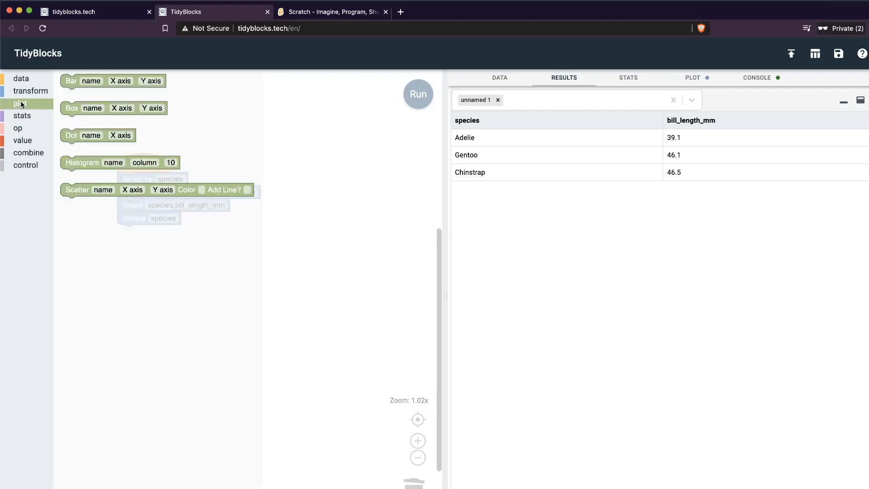
pyautogui.moveTo(77, 136); pyautogui.dragTo(125, 231)
pyautogui.click(153, 228)
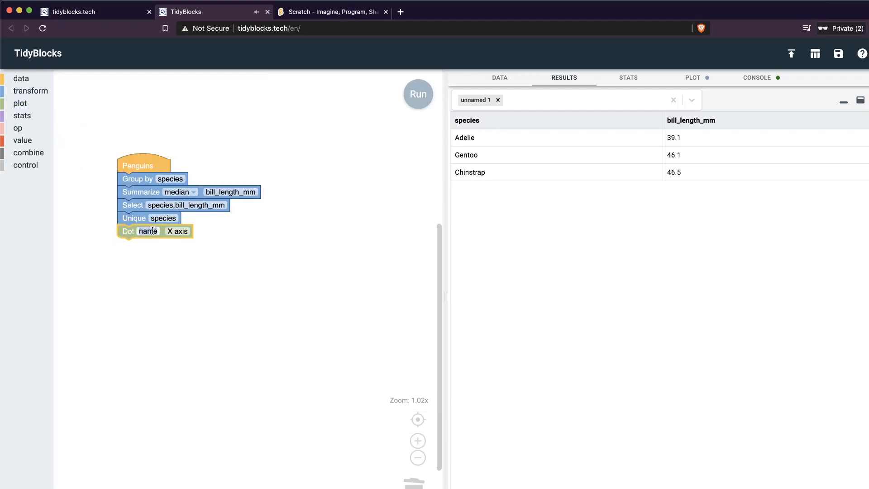
pyautogui.write('species')
pyautogui.click(176, 231)
pyautogui.write('bi')
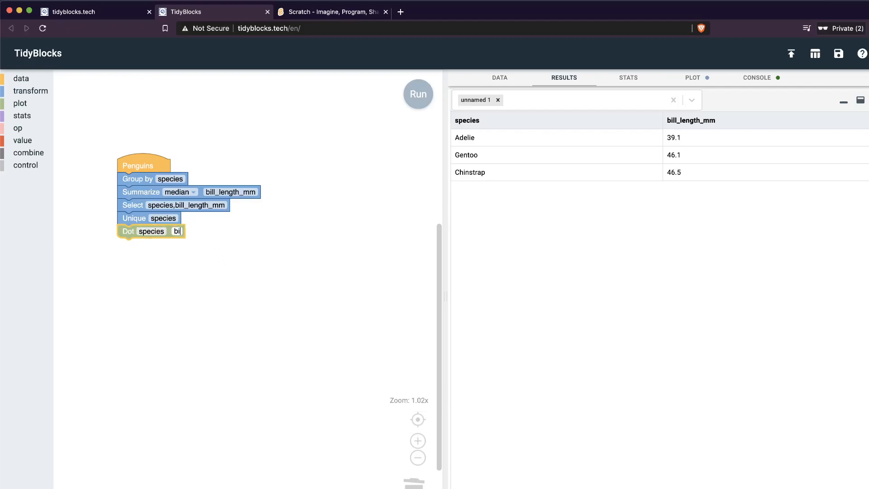
pyautogui.write('ll_length_mm')
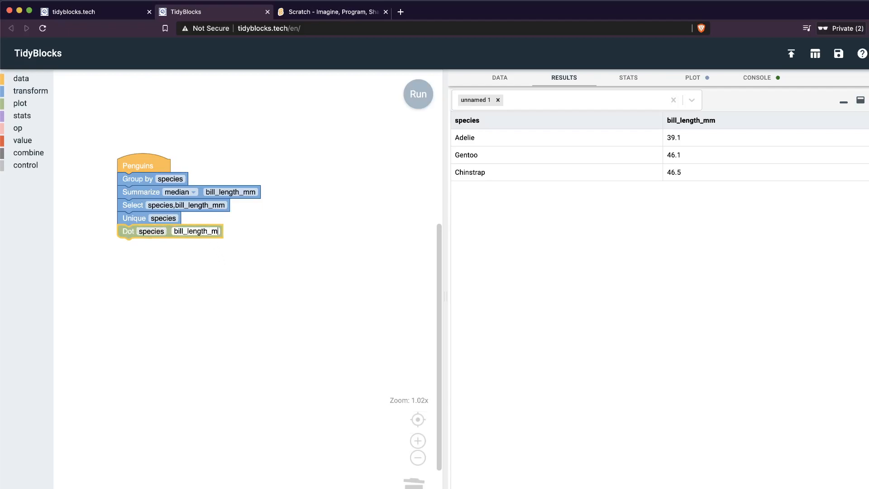
pyautogui.click(404, 86)
pyautogui.click(410, 92)
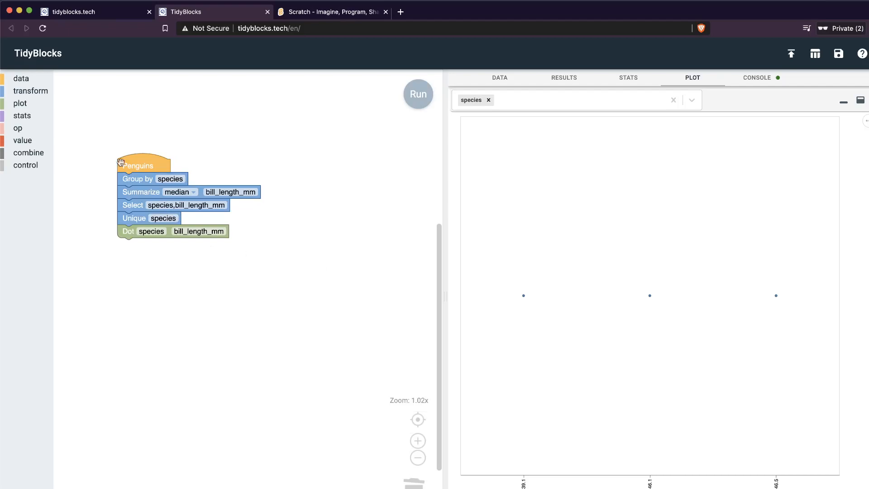
# Step: Place a User data block on the workspace beside the Penguins stack
pyautogui.click(21, 80)
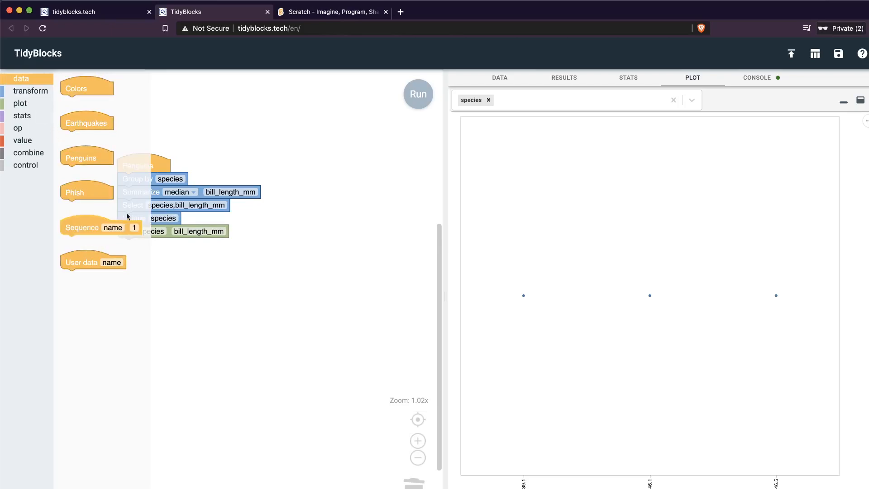
pyautogui.moveTo(101, 259); pyautogui.dragTo(101, 259)
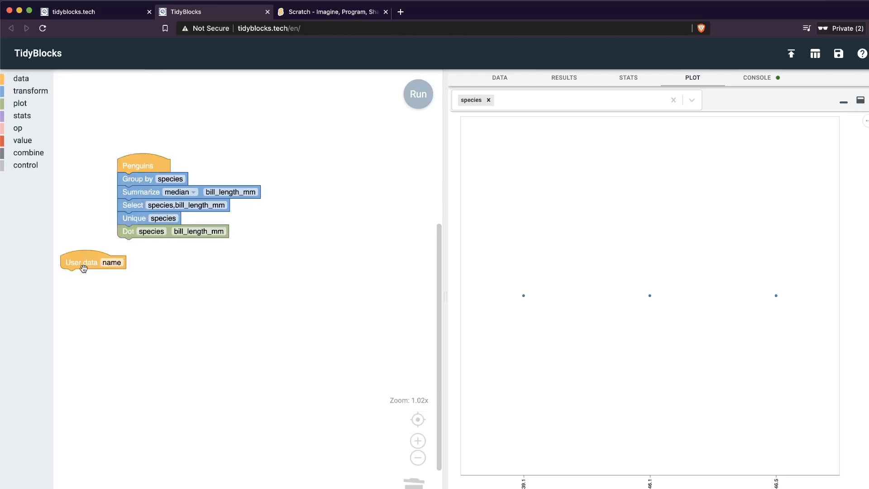
pyautogui.click(108, 263)
pyautogui.click(90, 265)
pyautogui.moveTo(86, 250); pyautogui.dragTo(86, 200)
# Step: Delete the User data block and insert a Save as block named bill_med directly below the Summarize block
pyautogui.click(38, 92)
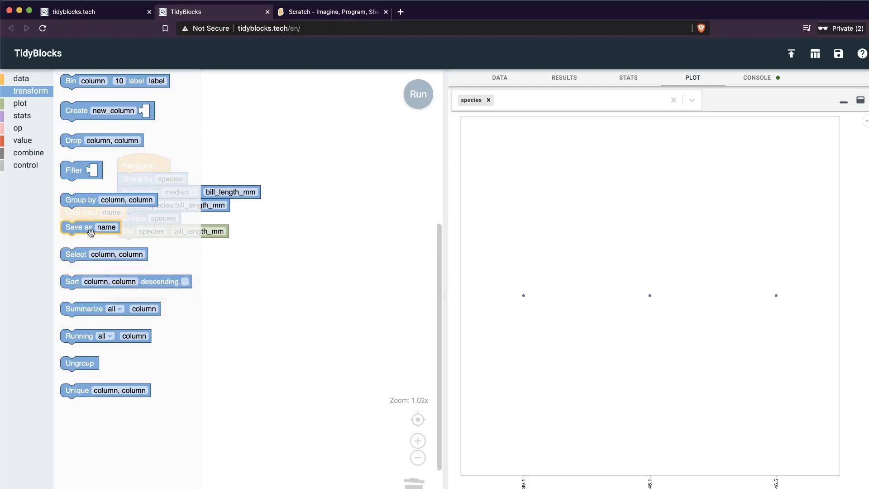
pyautogui.moveTo(90, 232); pyautogui.dragTo(201, 345)
pyautogui.click(99, 213)
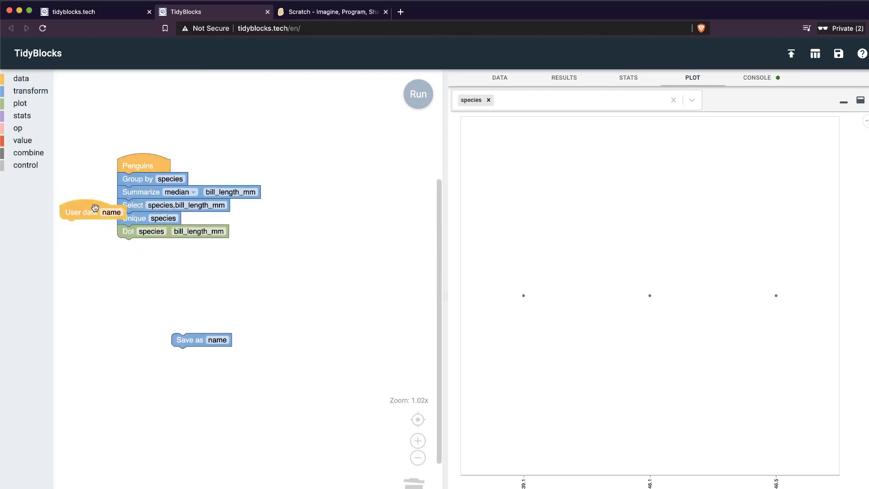
pyautogui.press('Delete')
pyautogui.moveTo(199, 335); pyautogui.dragTo(164, 206)
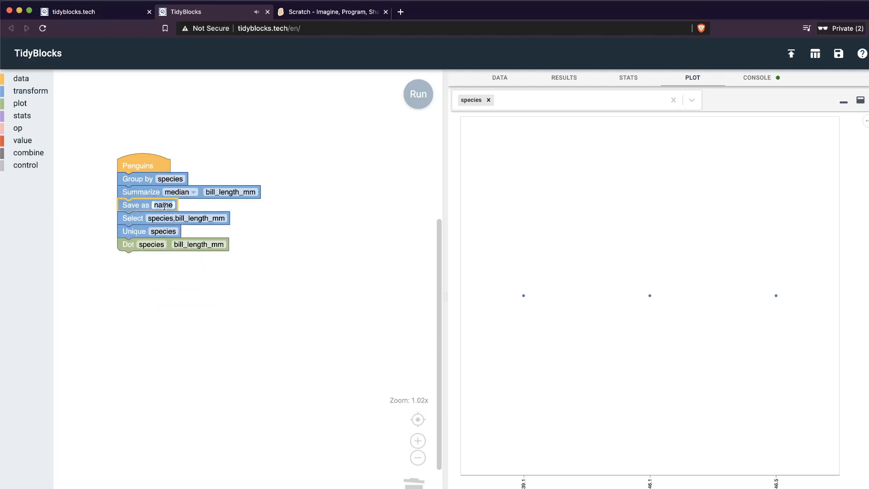
pyautogui.click(164, 206)
pyautogui.write('bill_med')
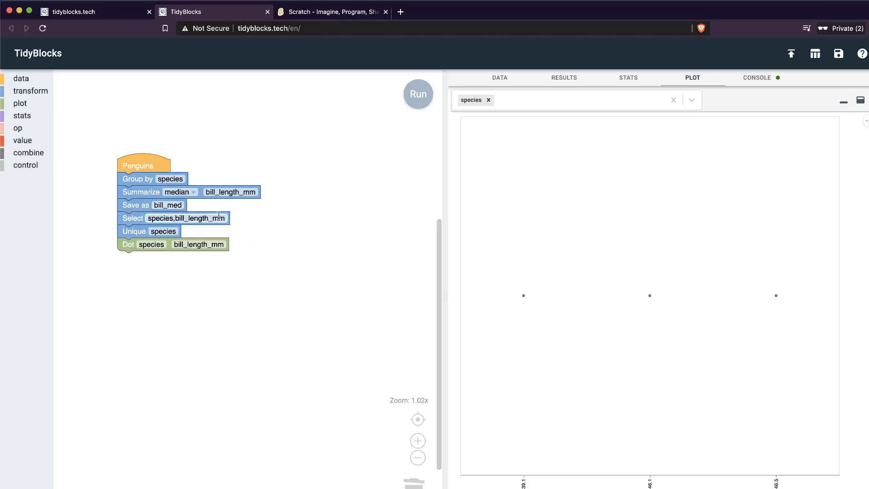
# Step: Detach the Select, Unique and Dot blocks from the stack, rerun the pipeline, and review the saved bill_med table
pyautogui.moveTo(213, 218); pyautogui.dragTo(199, 348)
pyautogui.click(413, 96)
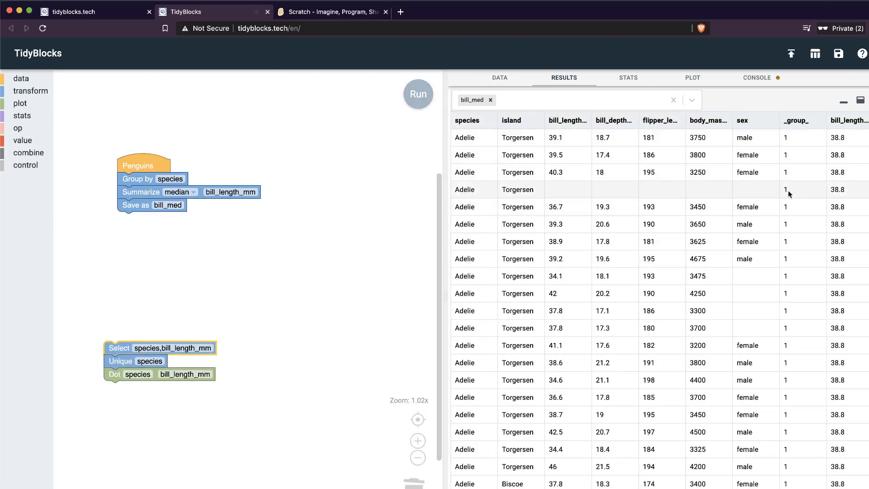
pyautogui.scroll(-1, 849, 129)
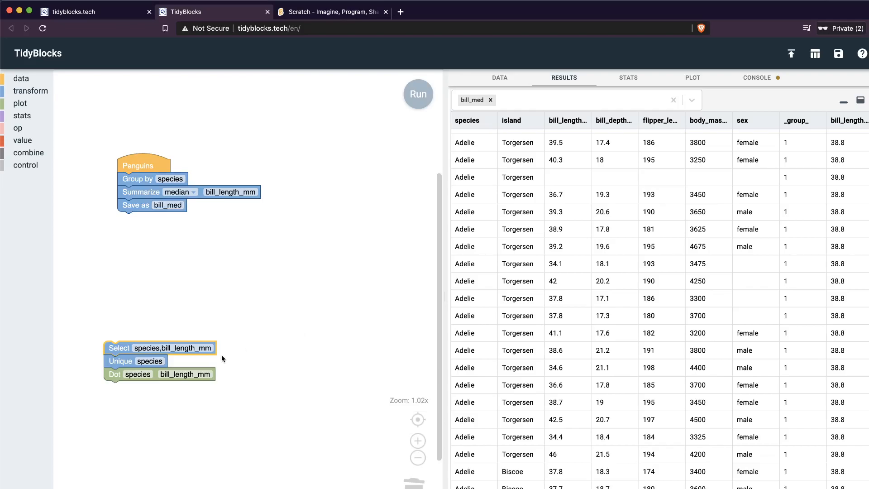
# Step: Delete the Save as block and reattach the Select, Unique and Dot blocks below Summarize
pyautogui.click(37, 91)
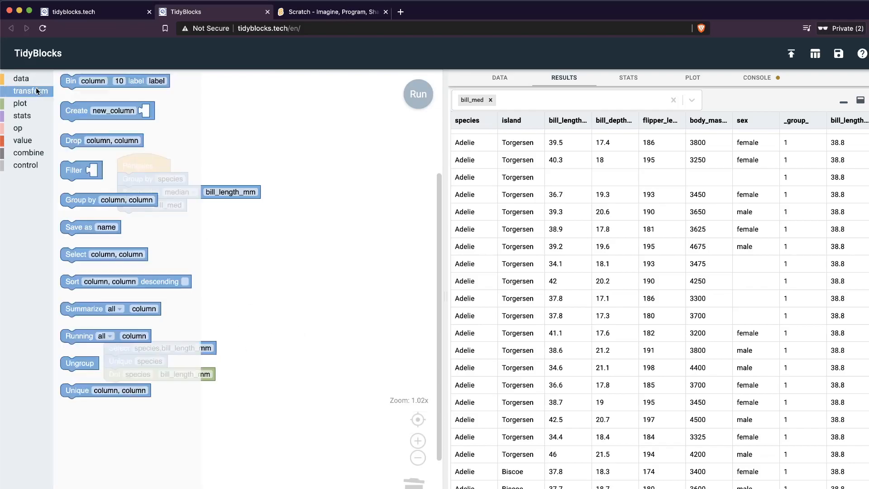
pyautogui.click(282, 101)
pyautogui.click(183, 204)
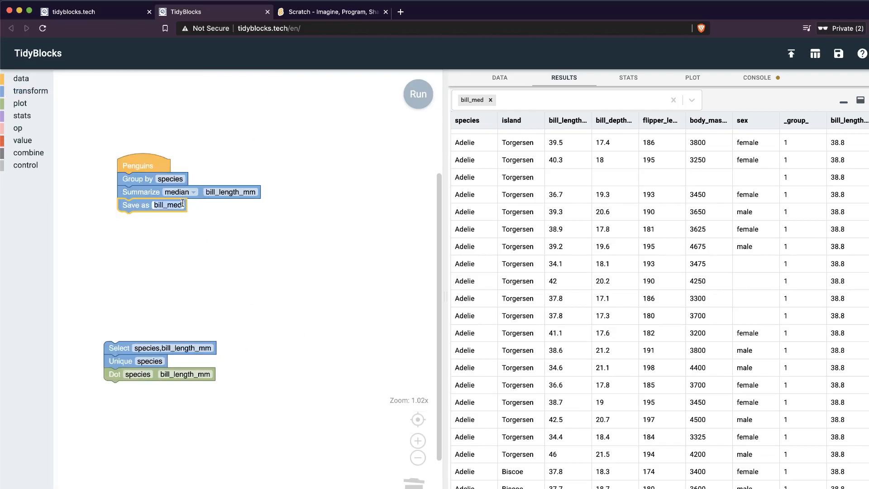
pyautogui.press('Delete')
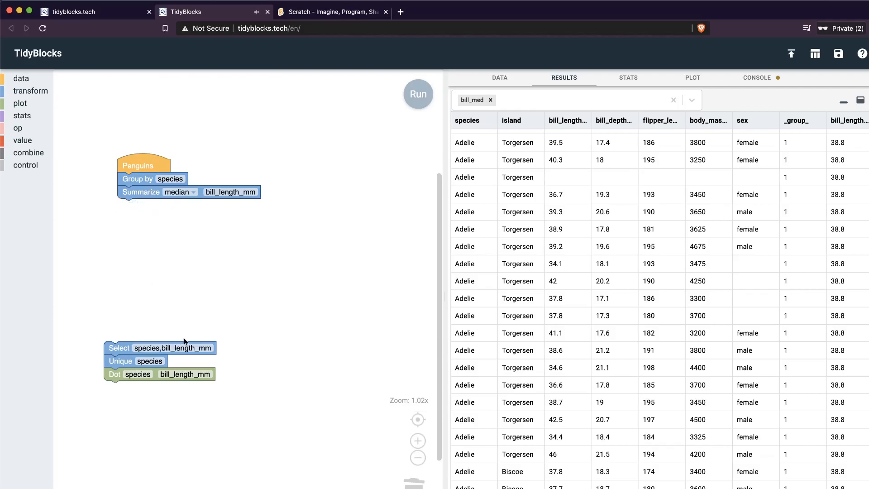
pyautogui.moveTo(105, 351)
pyautogui.mouseDown()
pyautogui.moveTo(119, 199)
pyautogui.moveTo(118, 226)
pyautogui.moveTo(119, 213)
pyautogui.mouseUp()
# Step: Attach a Bar plot block below the Unique block and delete the Dot block
pyautogui.click(25, 103)
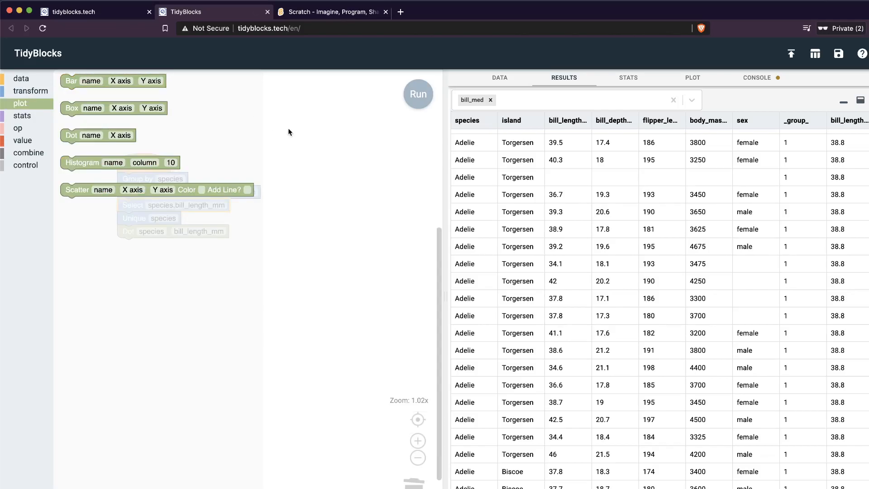
pyautogui.moveTo(164, 77); pyautogui.dragTo(221, 233)
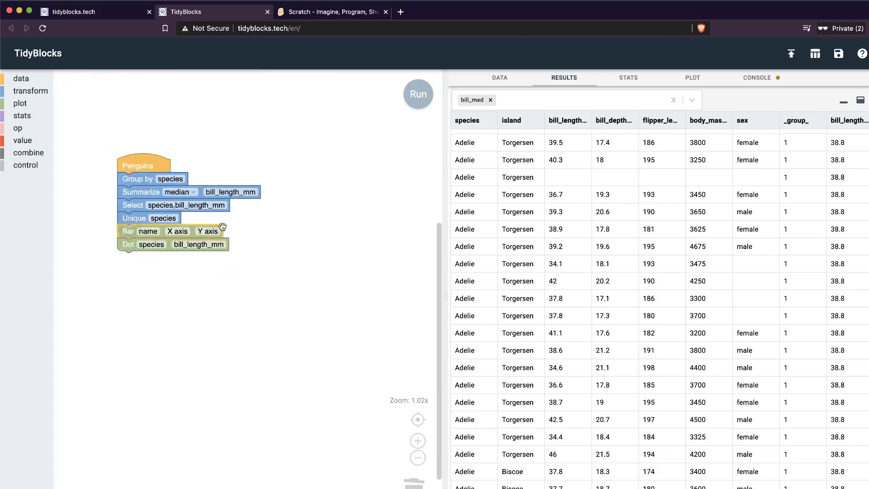
pyautogui.click(127, 250)
pyautogui.press('Delete')
# Step: Name the Bar plot species and set its X axis to species and its Y axis to bill_length_mm
pyautogui.click(148, 231)
pyautogui.write('species')
pyautogui.press('Return')
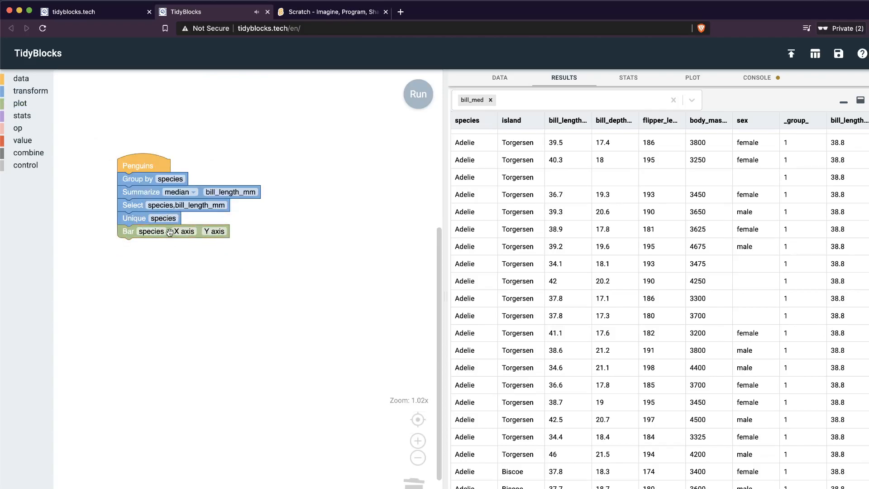
pyautogui.click(179, 233)
pyautogui.write('species')
pyautogui.press('Return')
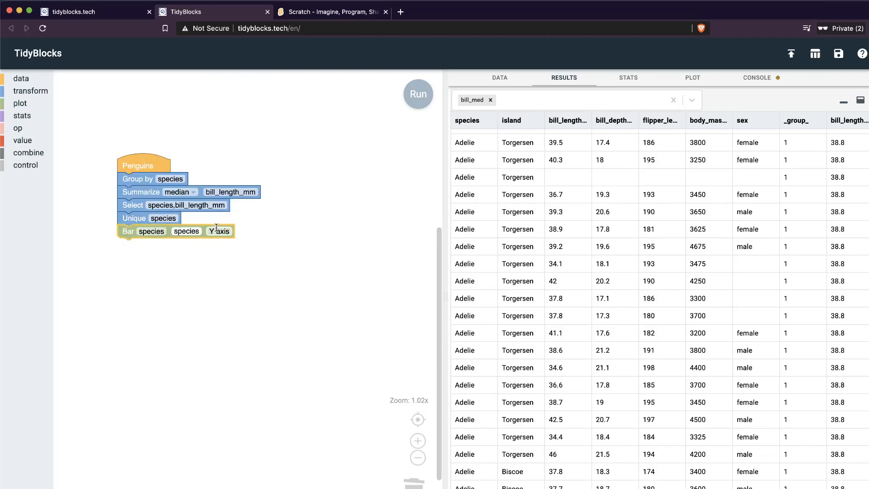
pyautogui.click(216, 231)
pyautogui.write('bill_len')
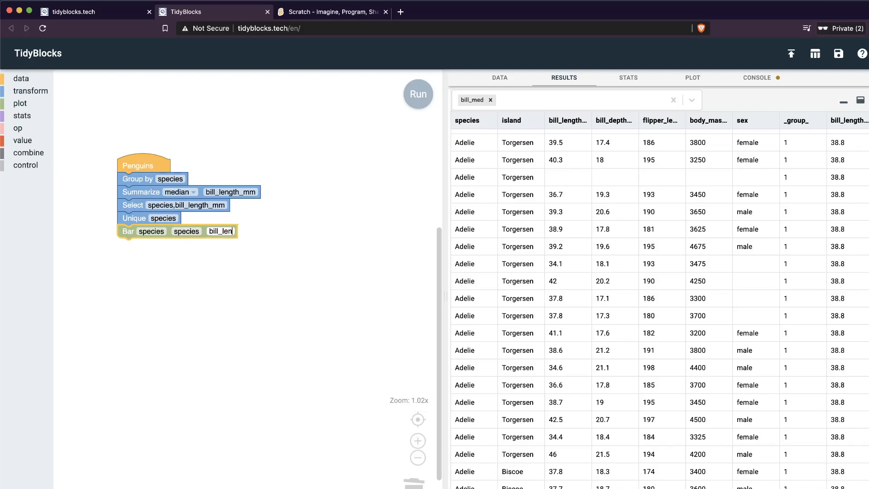
pyautogui.write('gth_mm')
pyautogui.click(339, 322)
# Step: Adjust the results table's column widths and run the pipeline to draw the bar plot of bill length by species
pyautogui.click(418, 101)
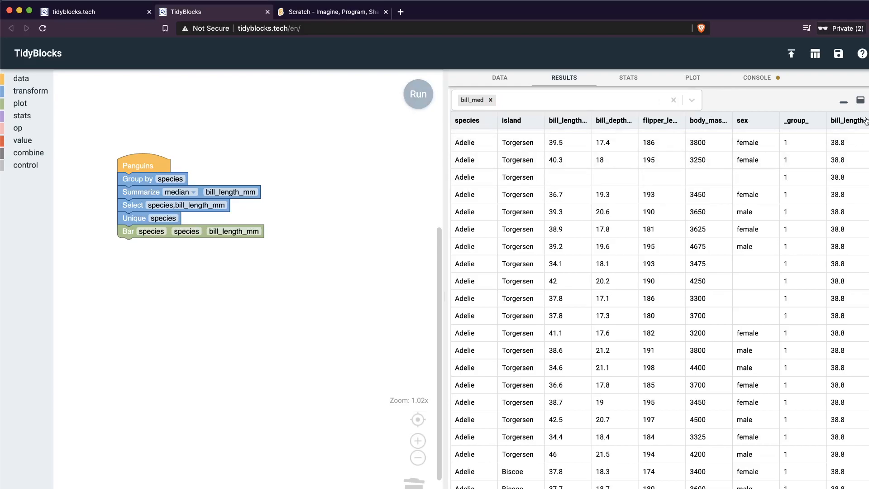
pyautogui.moveTo(497, 124); pyautogui.dragTo(500, 149)
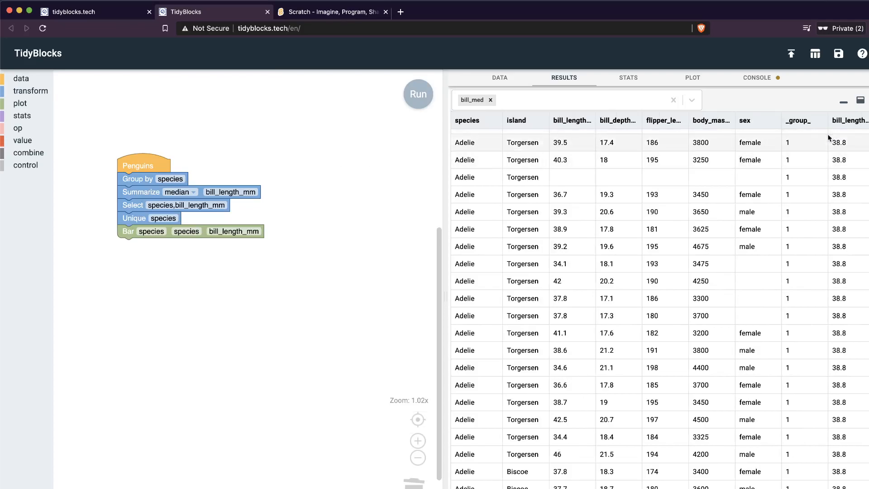
pyautogui.moveTo(828, 120); pyautogui.dragTo(776, 136)
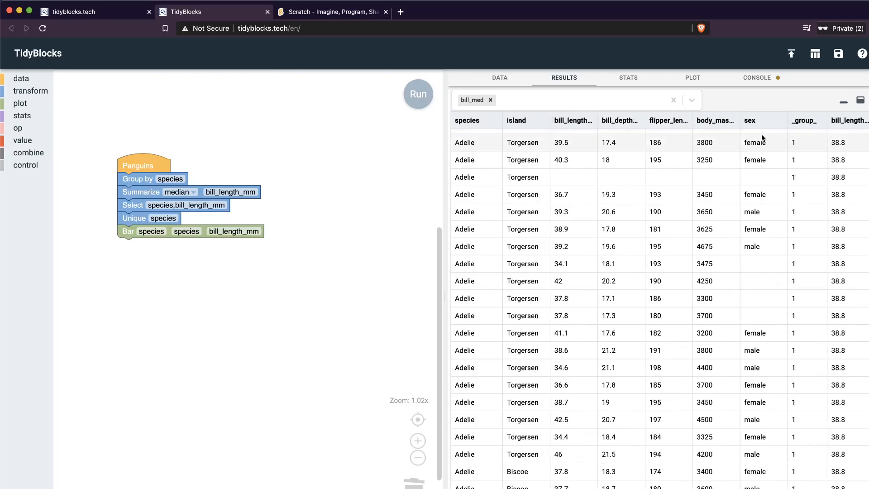
pyautogui.click(412, 94)
pyautogui.moveTo(757, 273)
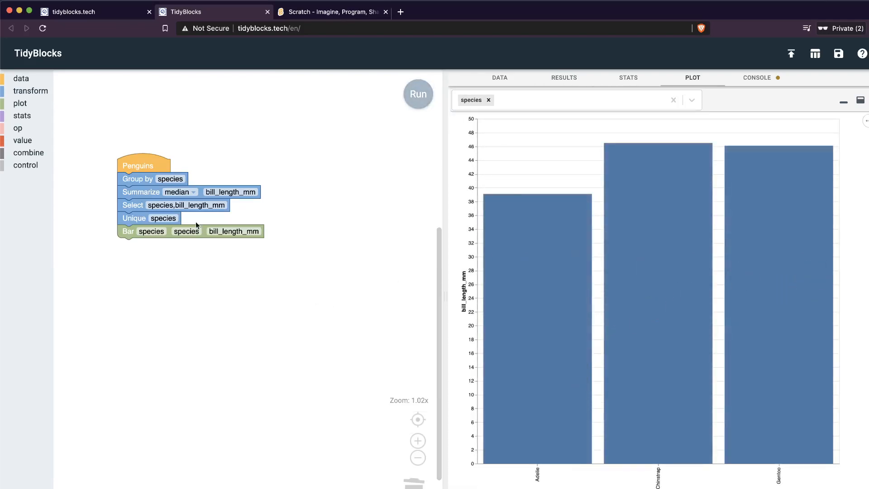
# Step: Look through the available stats and op blocks in the block toolbox
pyautogui.click(26, 113)
pyautogui.click(78, 75)
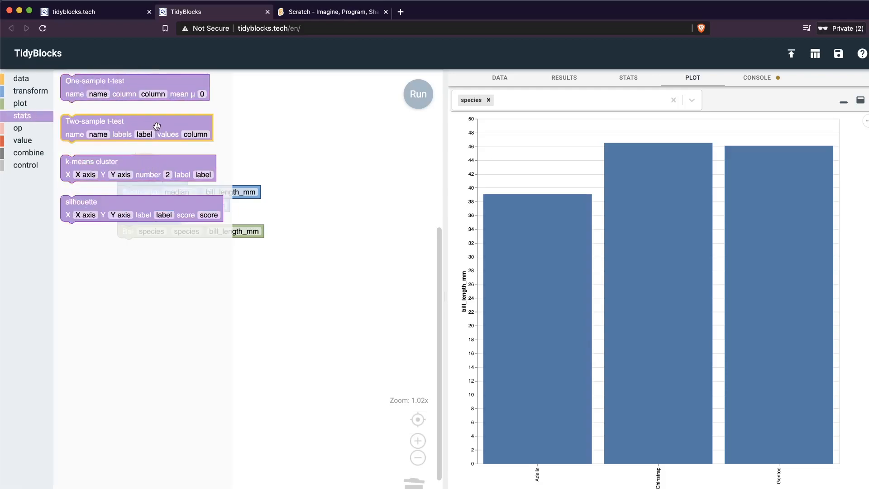
pyautogui.click(139, 165)
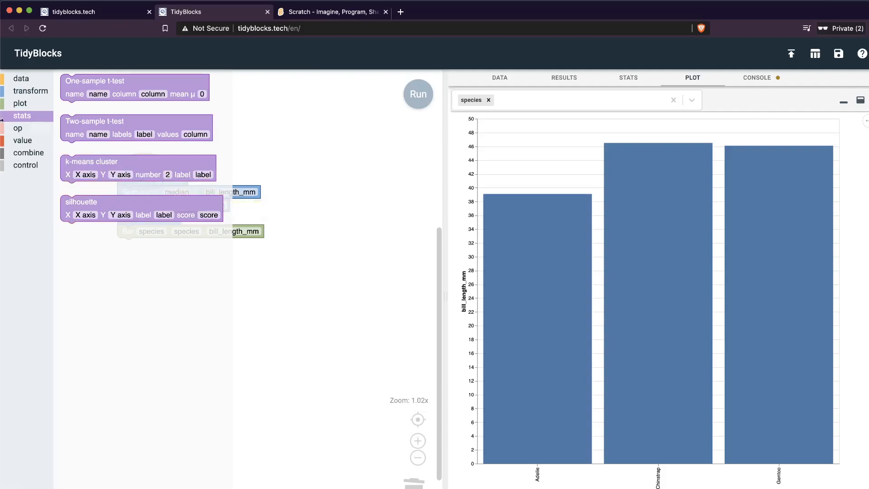
pyautogui.click(17, 129)
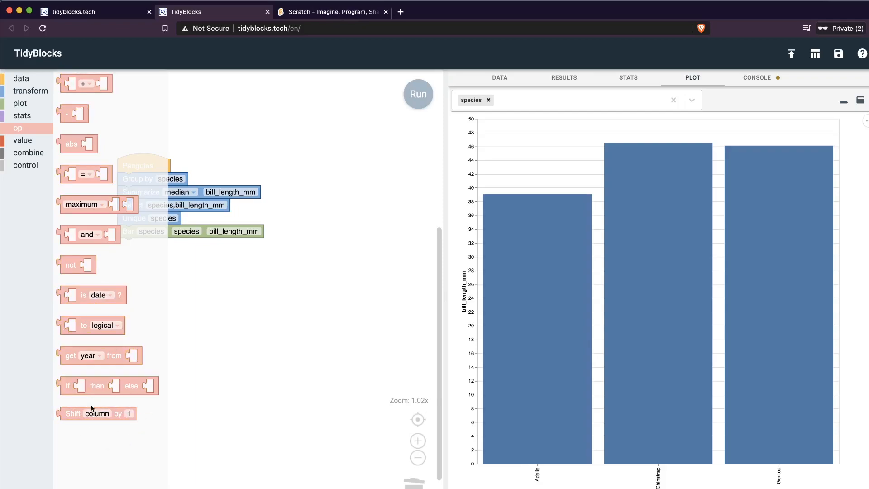
pyautogui.click(134, 347)
# Step: Look through the value, combine and control blocks, and close the block list without adding any
pyautogui.click(26, 144)
pyautogui.click(91, 261)
pyautogui.click(91, 106)
pyautogui.click(86, 79)
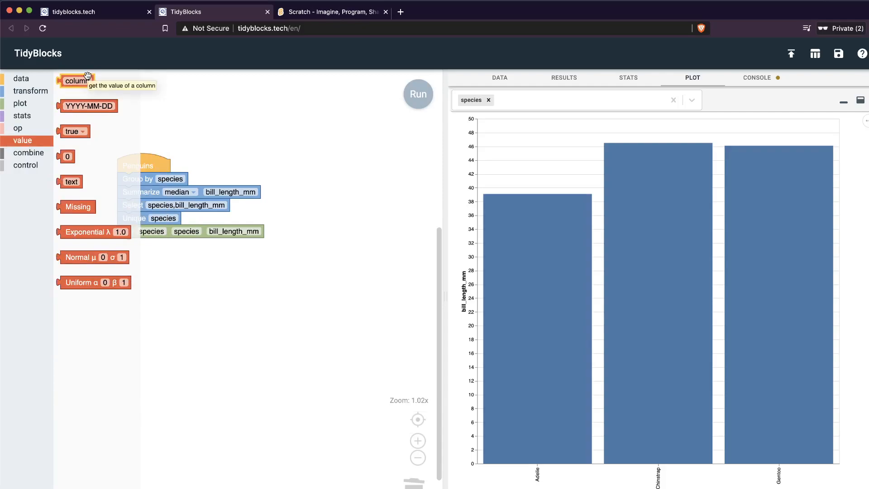
pyautogui.click(310, 183)
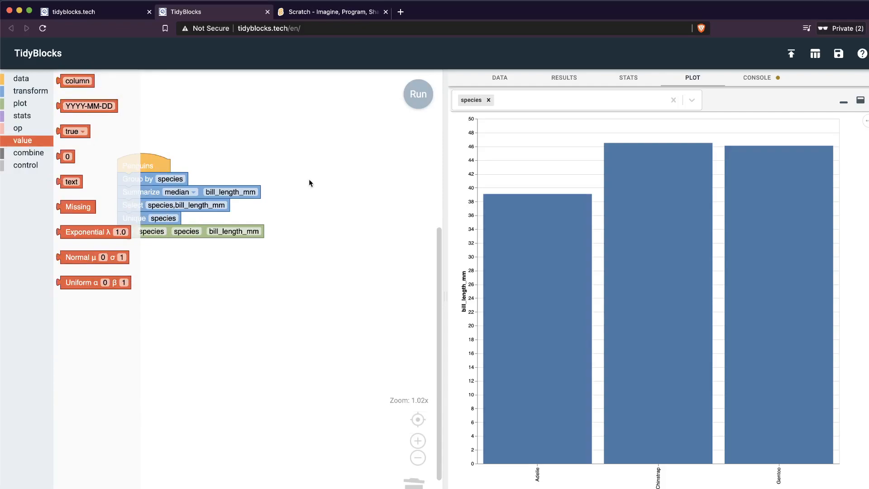
pyautogui.click(82, 135)
pyautogui.click(33, 154)
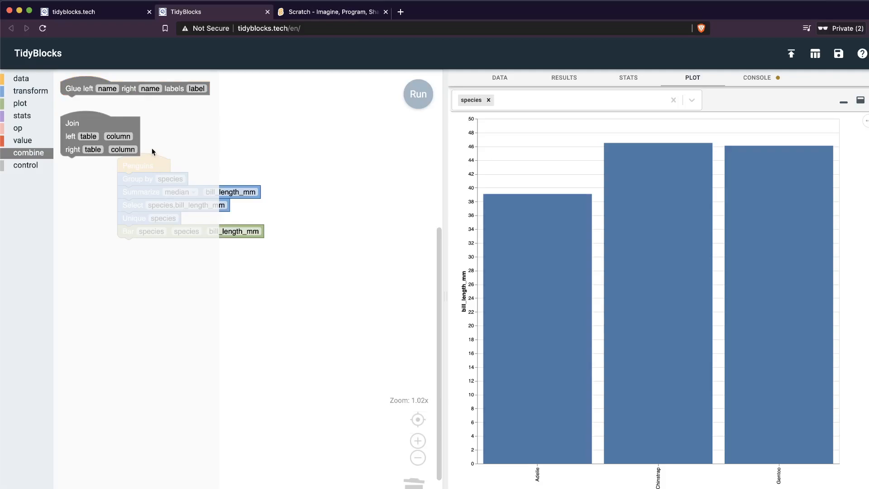
pyautogui.click(26, 167)
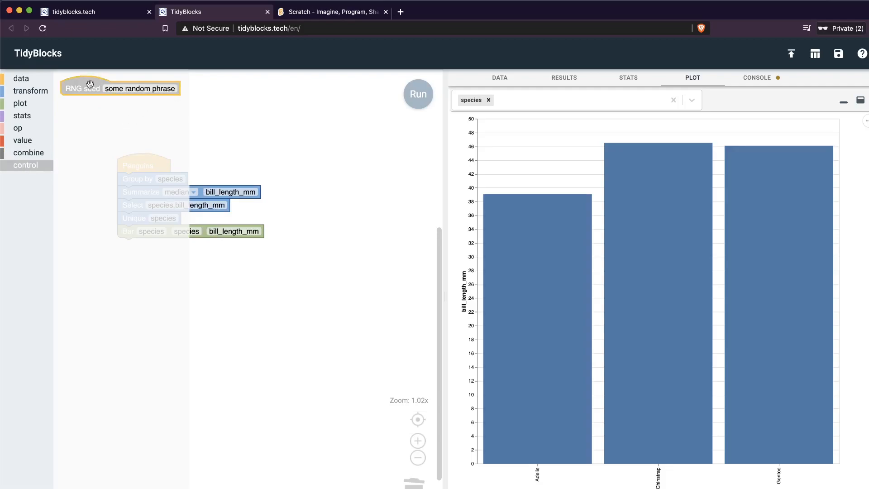
pyautogui.click(240, 116)
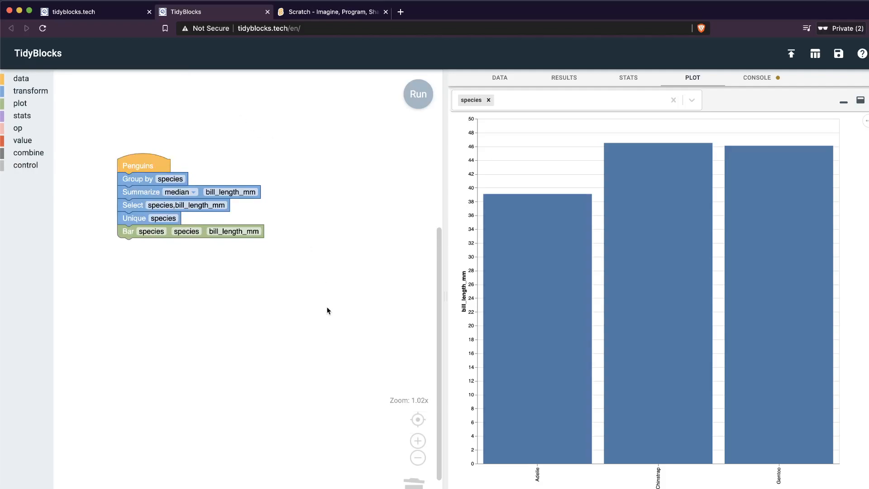
# Step: Enlarge the Penguins pipeline in the workspace to a zoom of 1.47x
pyautogui.click(418, 440)
pyautogui.click(417, 441)
pyautogui.moveTo(311, 410); pyautogui.dragTo(368, 470)
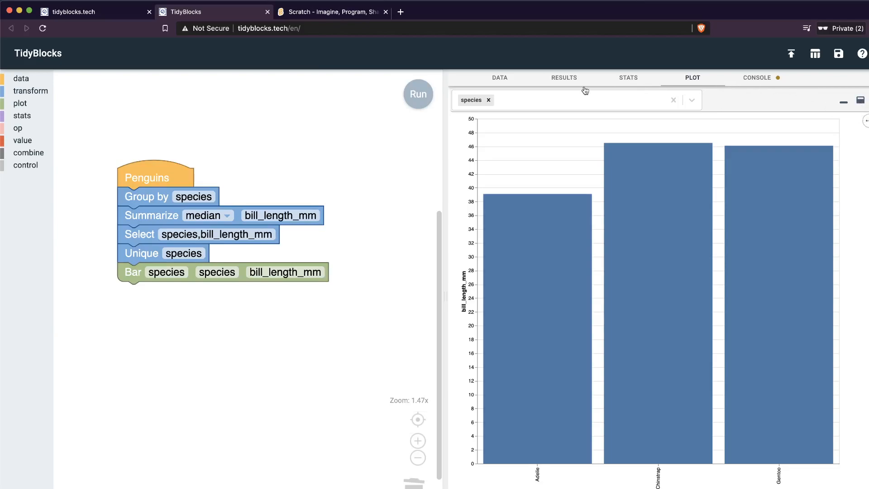
# Step: Check the data and results views and the save options, and close the options without saving anything
pyautogui.click(503, 80)
pyautogui.click(560, 76)
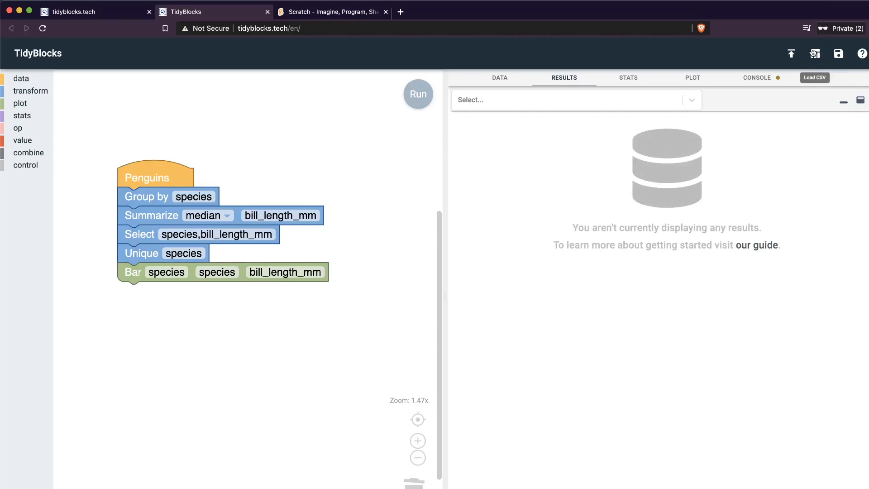
pyautogui.click(839, 54)
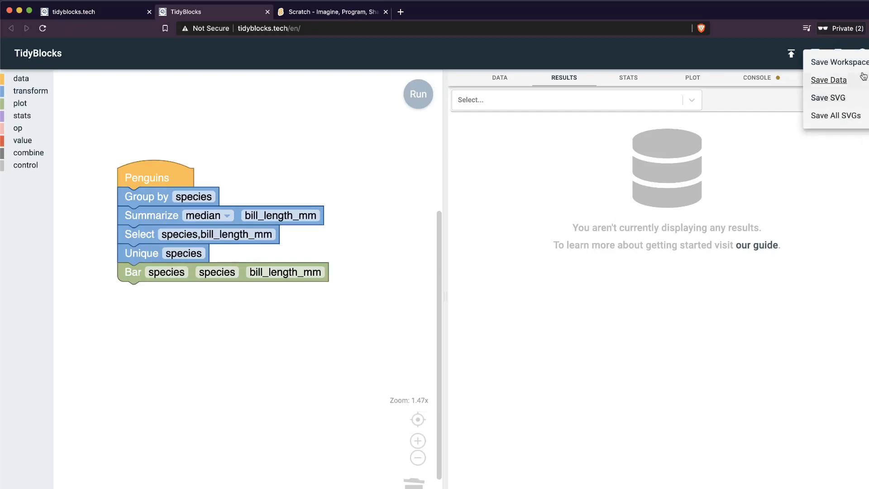
pyautogui.click(343, 285)
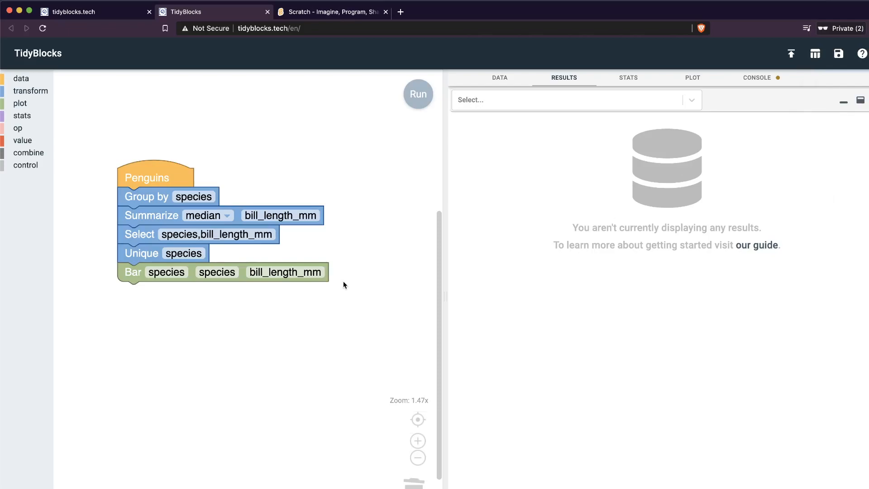
# Step: Switch to the tidyblocks.tech site, try to open the English FAQ and return to the home page
pyautogui.click(95, 16)
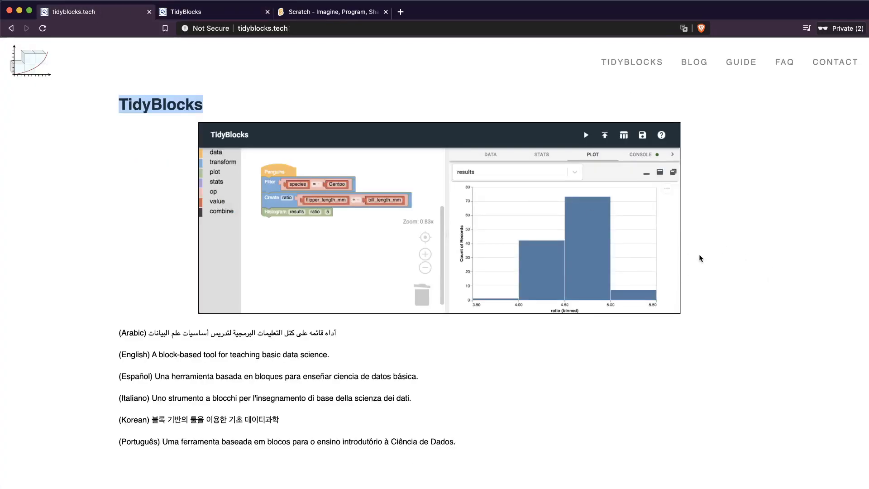
pyautogui.moveTo(746, 65)
pyautogui.moveTo(786, 64)
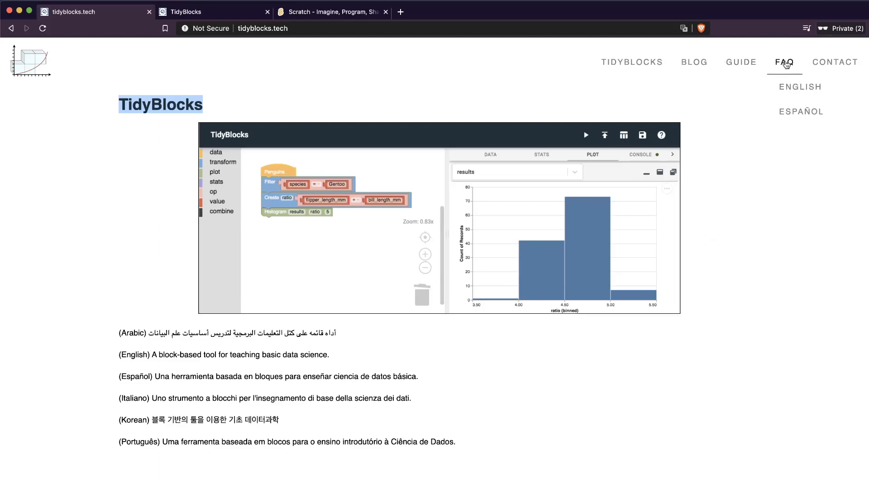
pyautogui.click(788, 93)
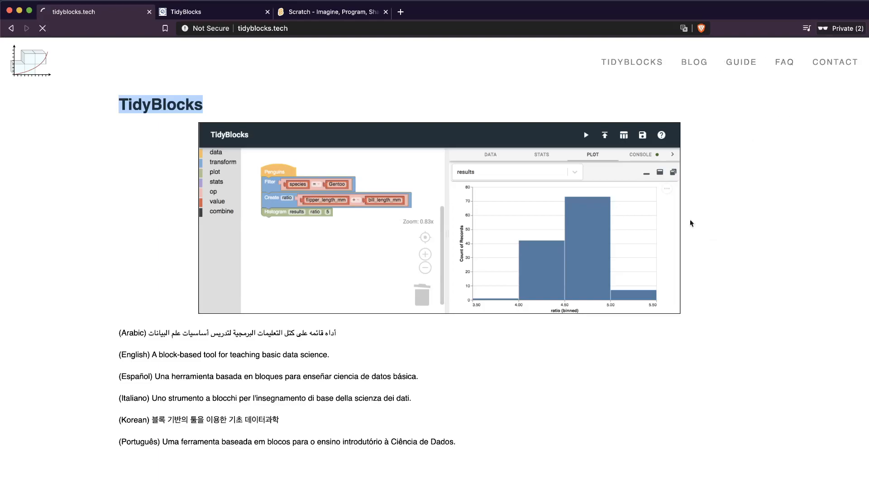
pyautogui.hscroll(-5, 485, 363)
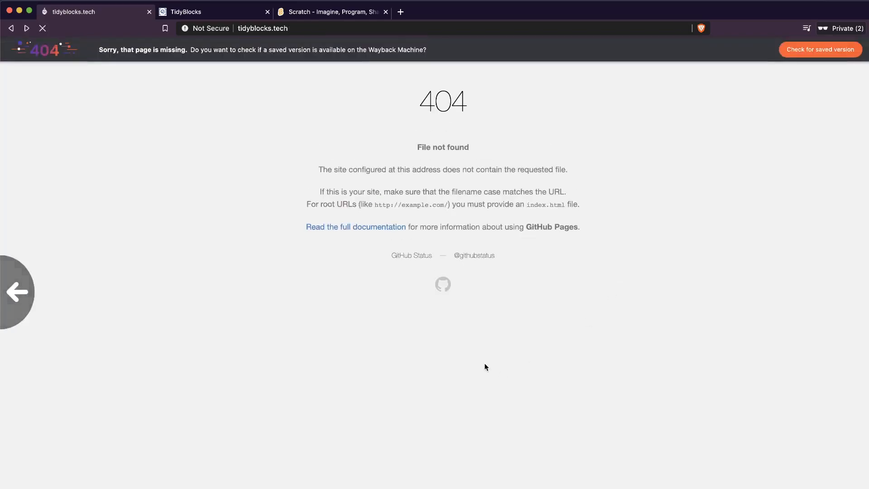
# Step: Open the English TidyBlocks guide and look through its block documentation
pyautogui.moveTo(737, 64)
pyautogui.click(749, 87)
pyautogui.scroll(-20, 386, 273)
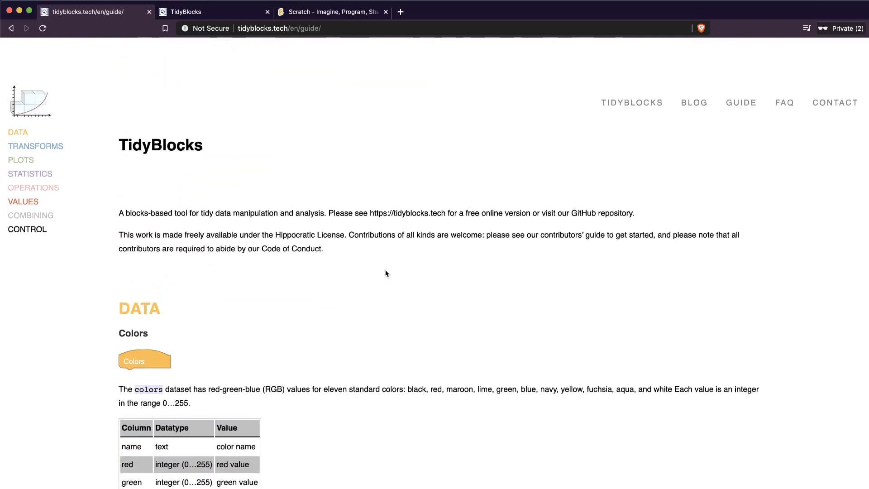
# Step: Open the TidyBlocks blog and follow the first post link in the Questions About TidyBlocks entry
pyautogui.click(698, 63)
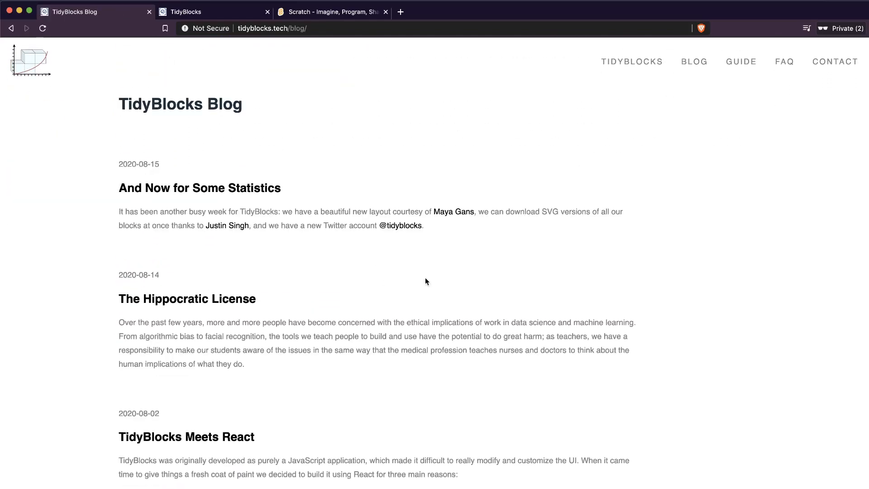
pyautogui.scroll(-15, 425, 277)
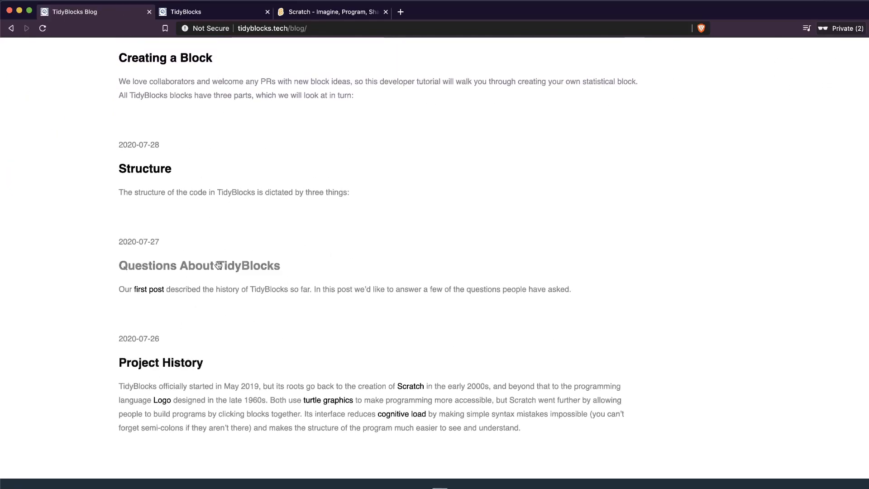
pyautogui.click(152, 290)
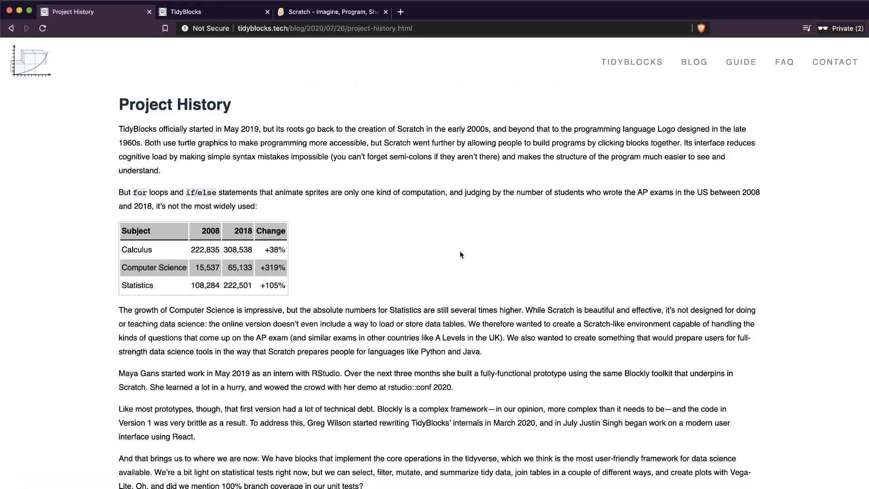
# Step: Read through the Project History post, highlighting the prototype author's name and the closing paragraph about further work
pyautogui.scroll(-5, 461, 254)
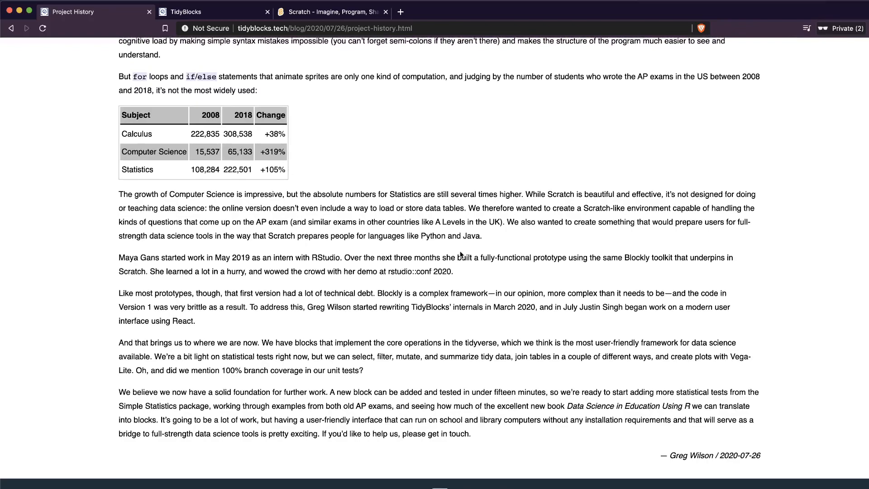
pyautogui.scroll(5, 461, 254)
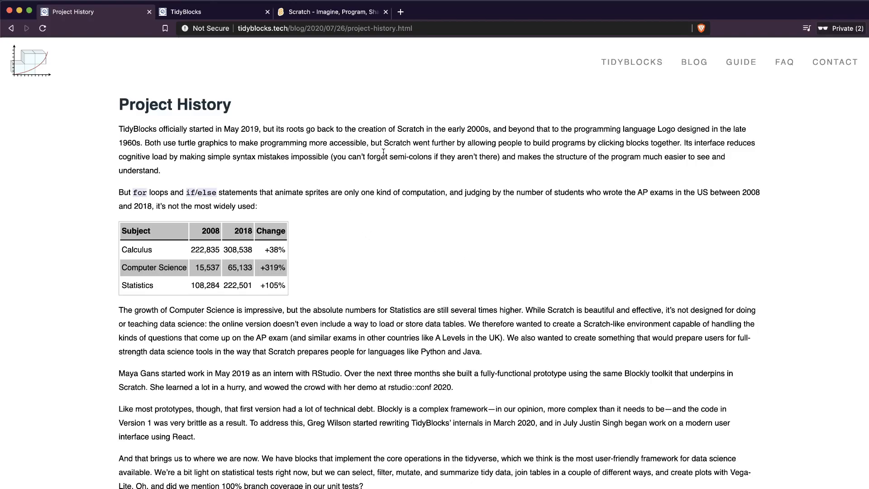
pyautogui.scroll(-5, 383, 152)
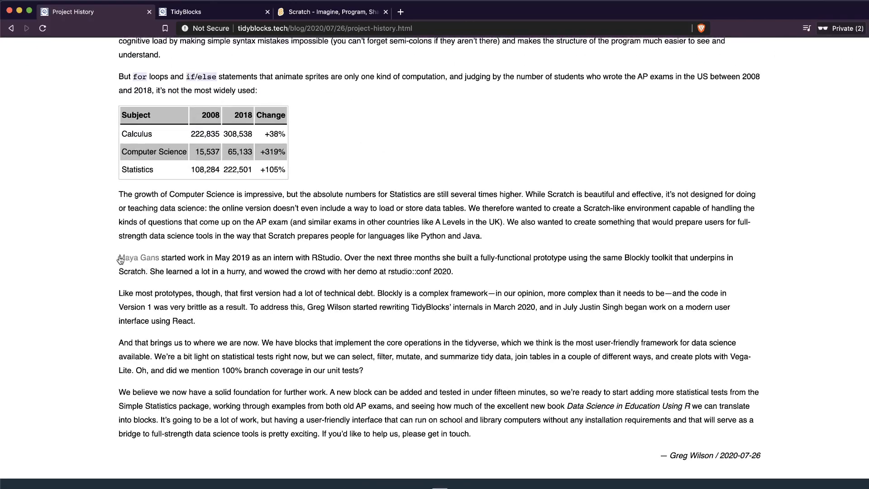
pyautogui.moveTo(114, 260); pyautogui.dragTo(167, 259)
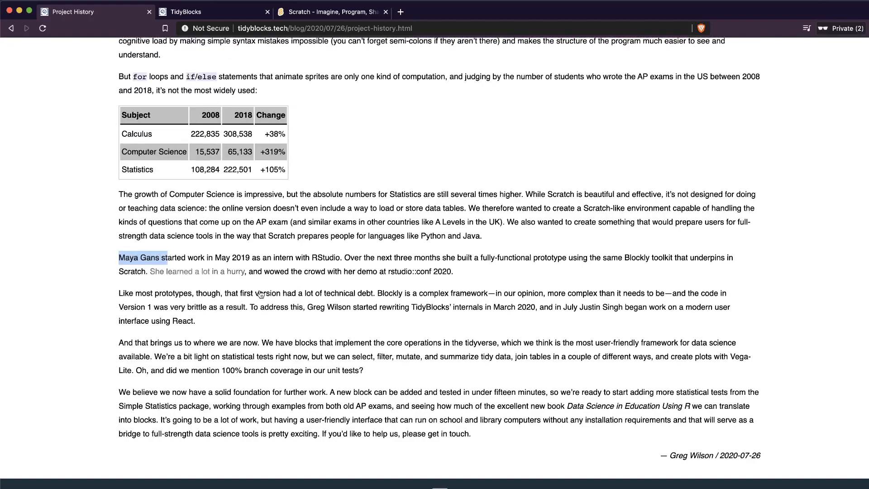
pyautogui.click(671, 456)
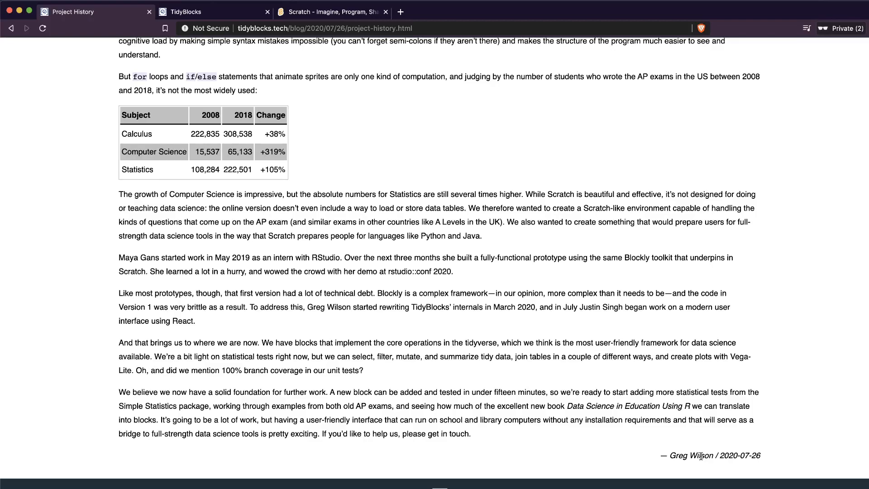
pyautogui.doubleClick(669, 421)
pyautogui.tripleClick(668, 422)
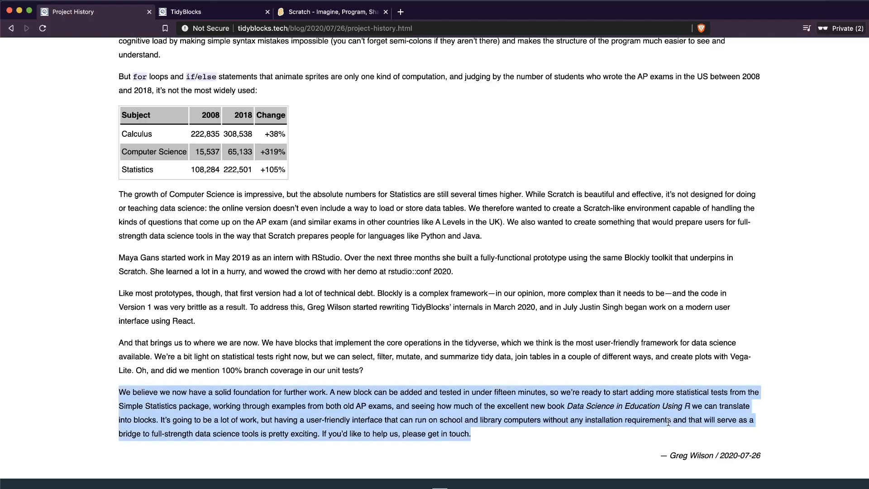